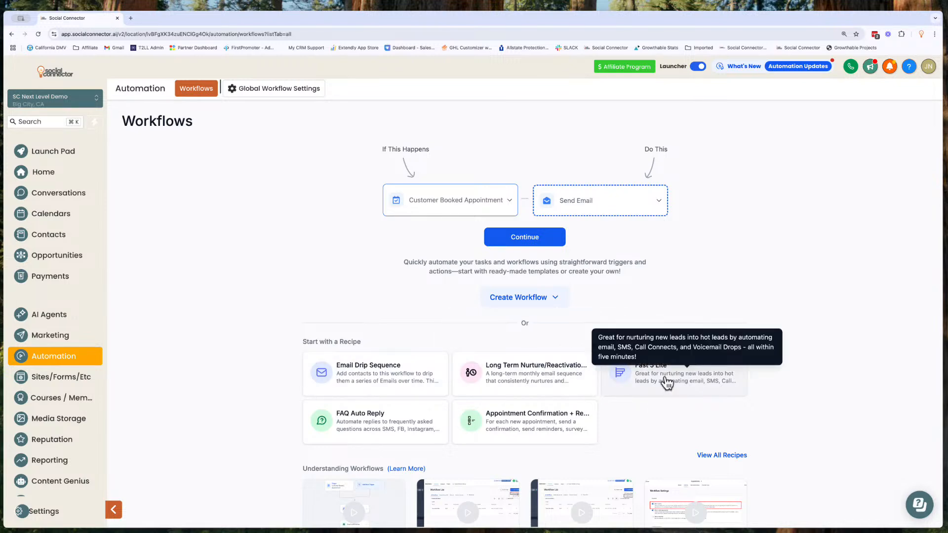
- Browse the full list of workflow recipe templates, then return to the Workflows page
{"action": "left_click", "coordinate": [721, 455]}
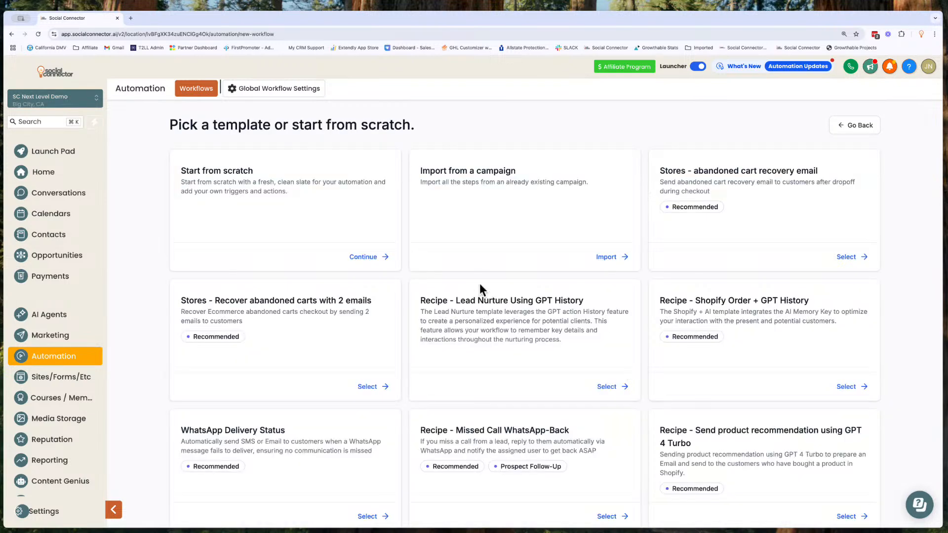
{"action": "scroll", "coordinate": [444, 274], "scroll_direction": "down", "scroll_amount": 10}
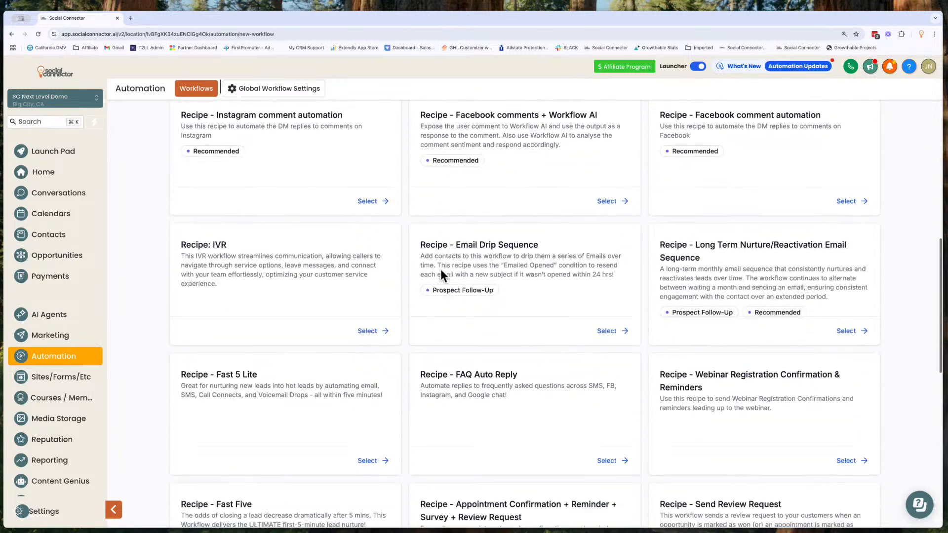
{"action": "scroll", "coordinate": [440, 275], "scroll_direction": "down", "scroll_amount": 2}
{"action": "scroll", "coordinate": [440, 275], "scroll_direction": "up", "scroll_amount": 2}
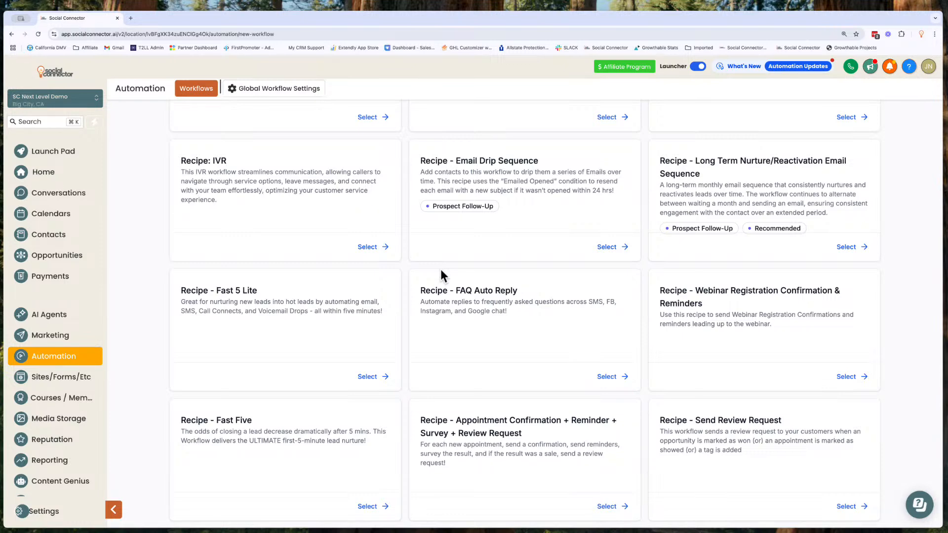
{"action": "scroll", "coordinate": [440, 269], "scroll_direction": "up", "scroll_amount": 10}
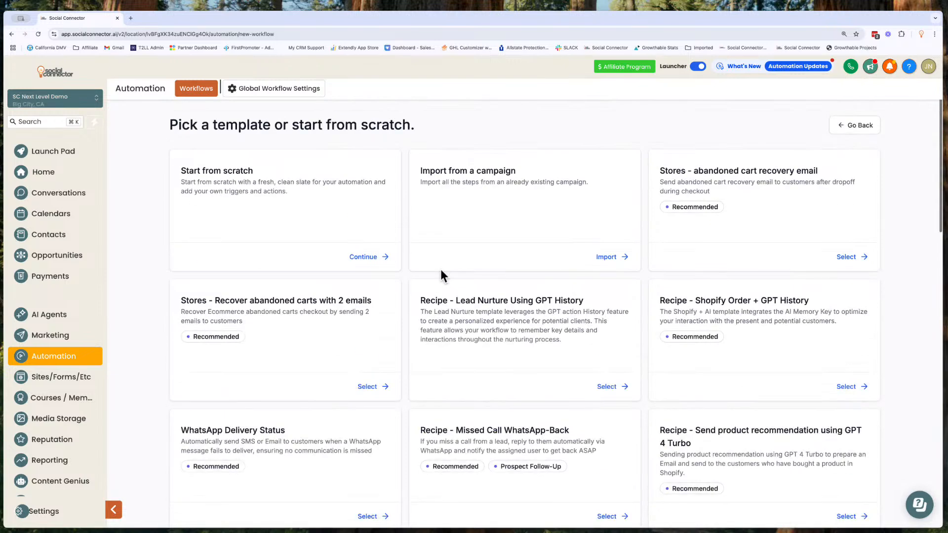
{"action": "left_click", "coordinate": [839, 126]}
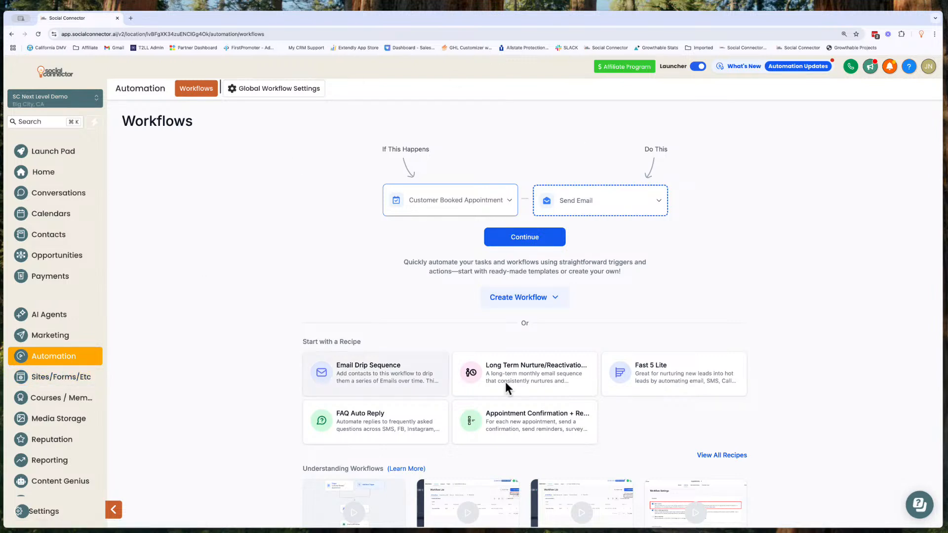
- Create a new workflow from scratch, rename it SMS - Keyword, and save it
{"action": "left_click", "coordinate": [556, 301]}
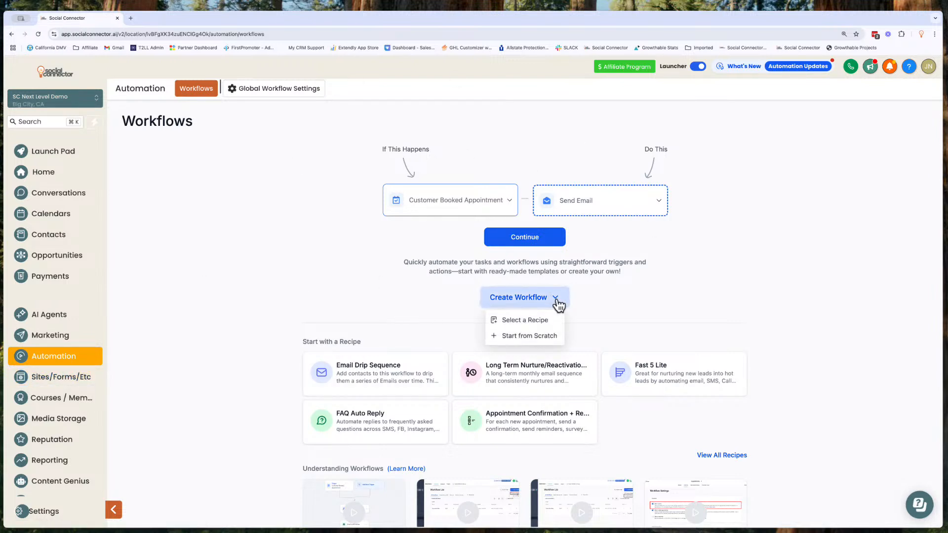
{"action": "left_click", "coordinate": [546, 337]}
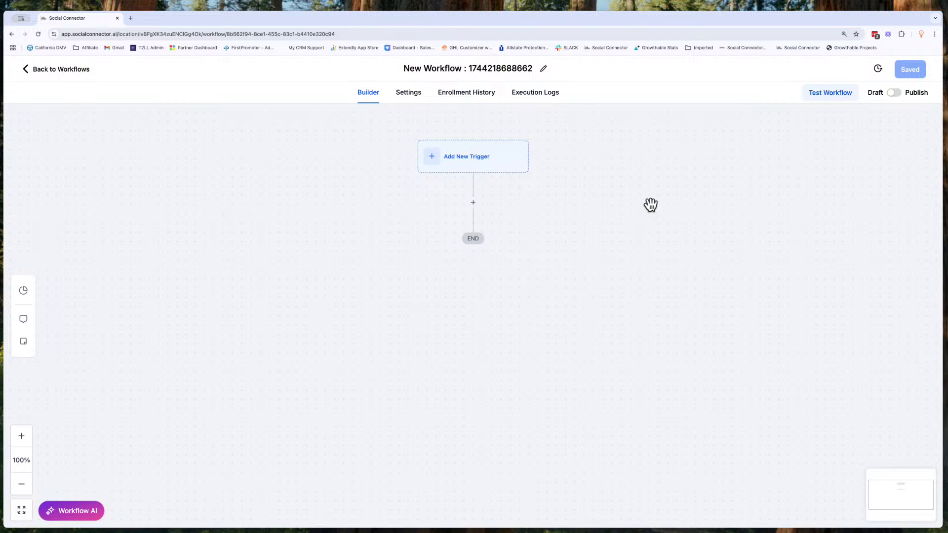
{"action": "left_click", "coordinate": [494, 74]}
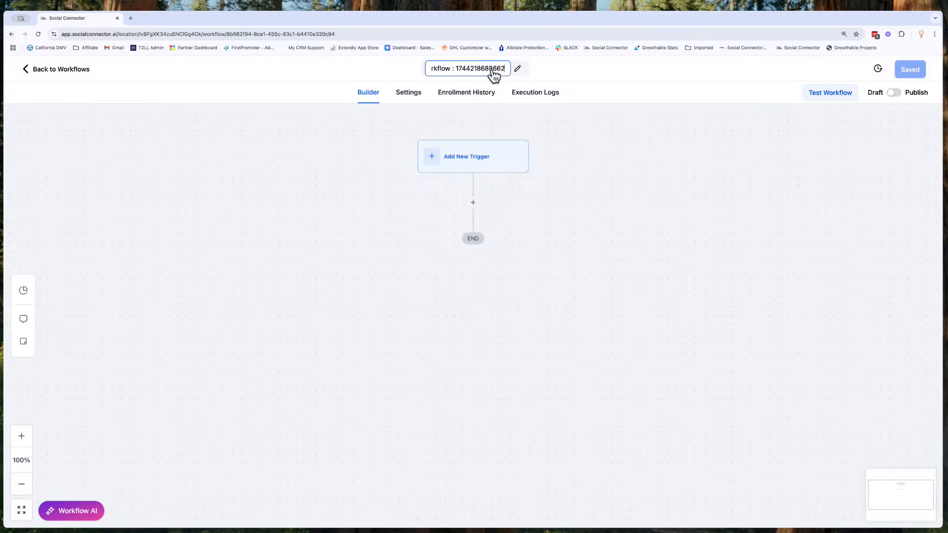
{"action": "triple_click", "coordinate": [492, 69]}
{"action": "type", "text": "SMS -"}
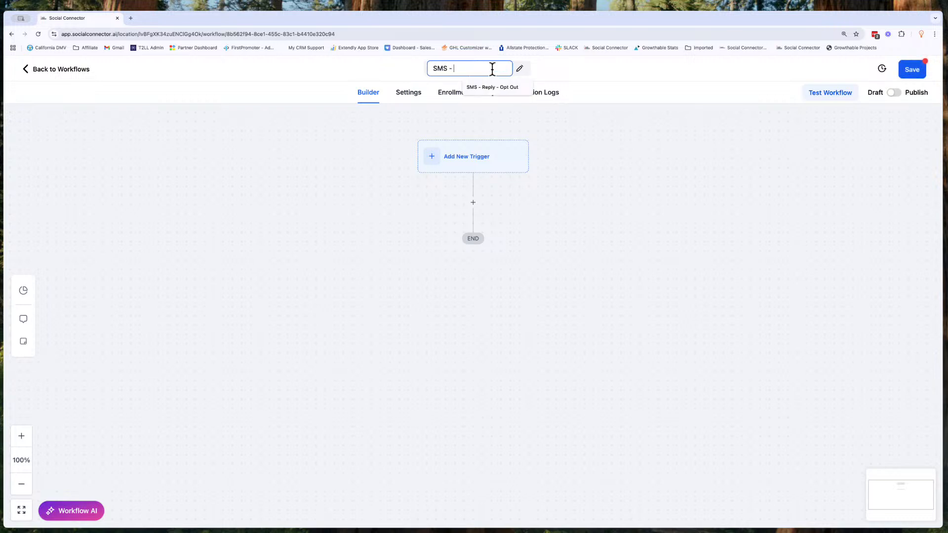
{"action": "type", "text": " Keyword"}
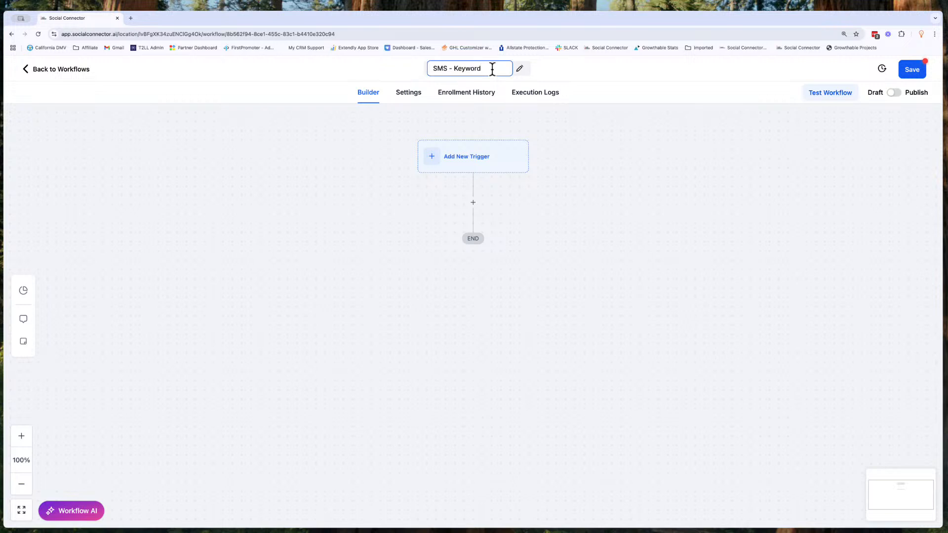
{"action": "key", "text": "Return"}
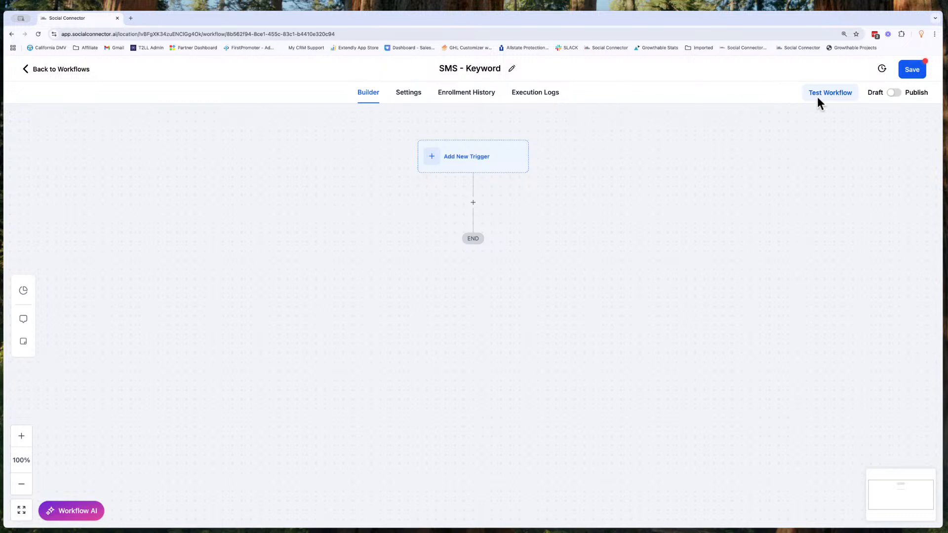
{"action": "left_click", "coordinate": [920, 76]}
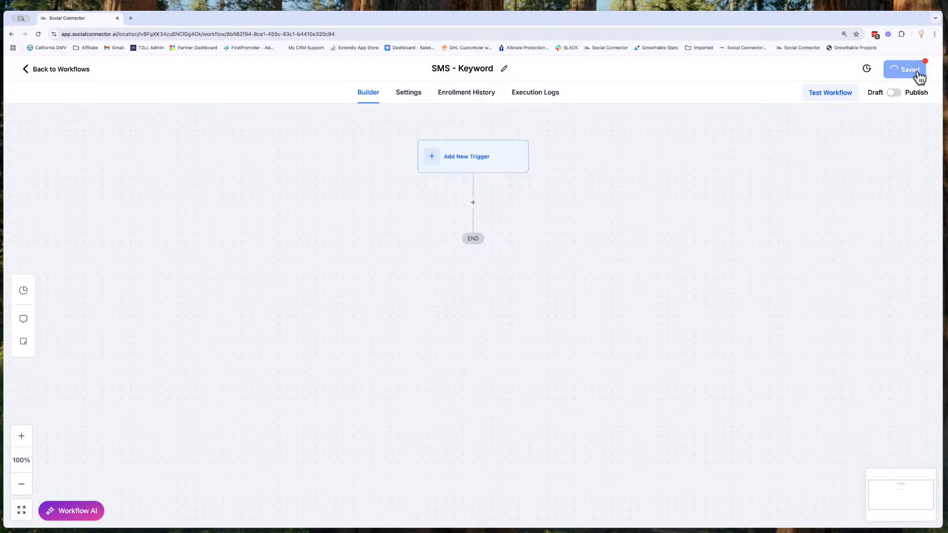
{"action": "left_click", "coordinate": [926, 70]}
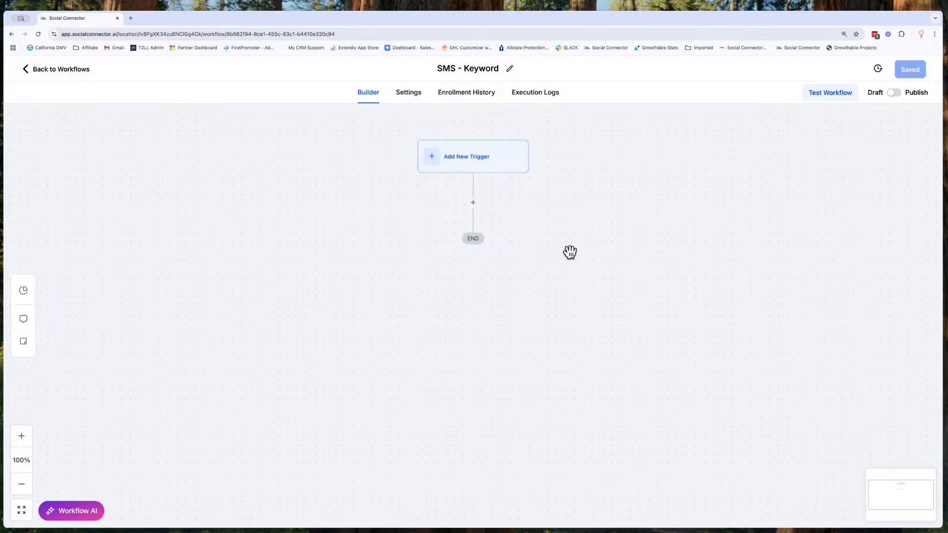
- Add a new workflow trigger of type Customer Replied
{"action": "left_click", "coordinate": [480, 157]}
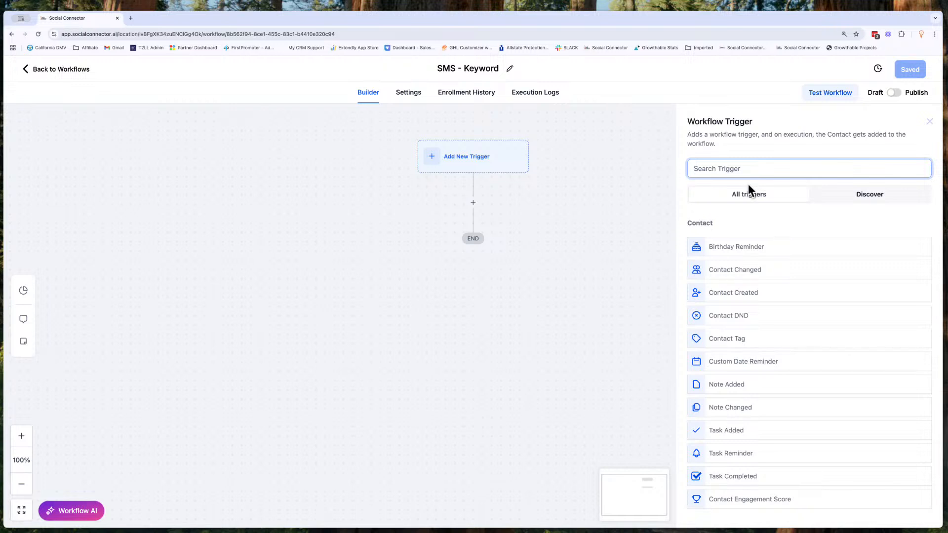
{"action": "scroll", "coordinate": [740, 324], "scroll_direction": "down", "scroll_amount": 10}
{"action": "scroll", "coordinate": [741, 328], "scroll_direction": "down", "scroll_amount": 5}
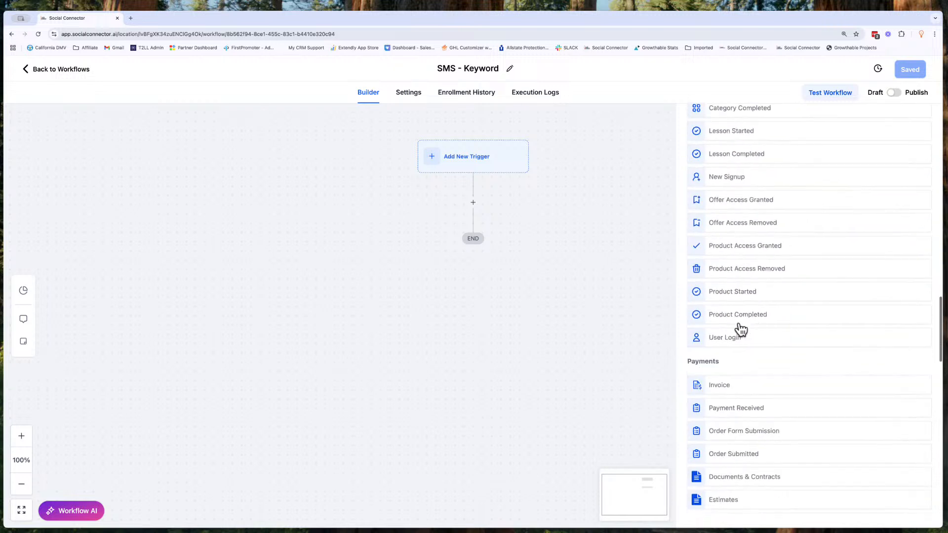
{"action": "scroll", "coordinate": [741, 328], "scroll_direction": "up", "scroll_amount": 15}
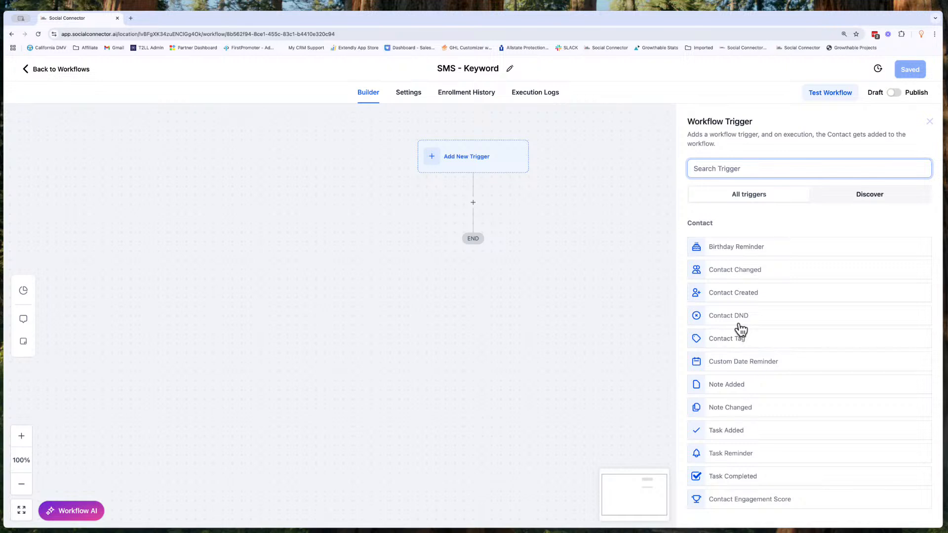
{"action": "scroll", "coordinate": [740, 328], "scroll_direction": "down", "scroll_amount": 7}
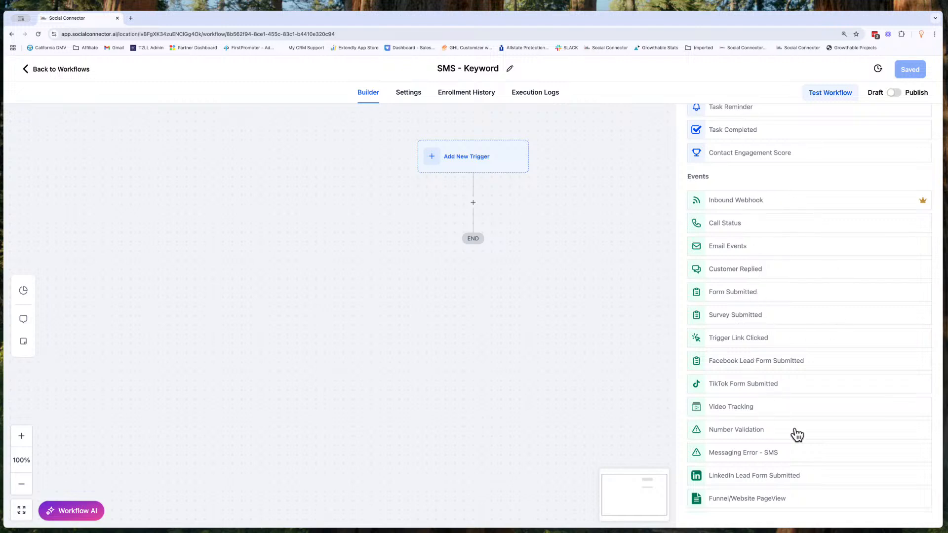
{"action": "left_click", "coordinate": [758, 272]}
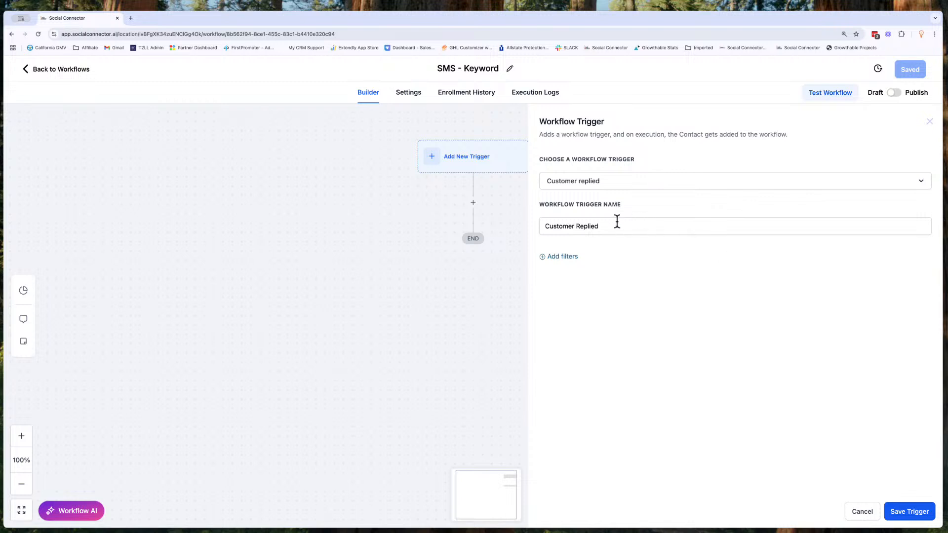
- Set the workflow trigger name to SMS - Keyword "Promo"
{"action": "triple_click", "coordinate": [597, 226]}
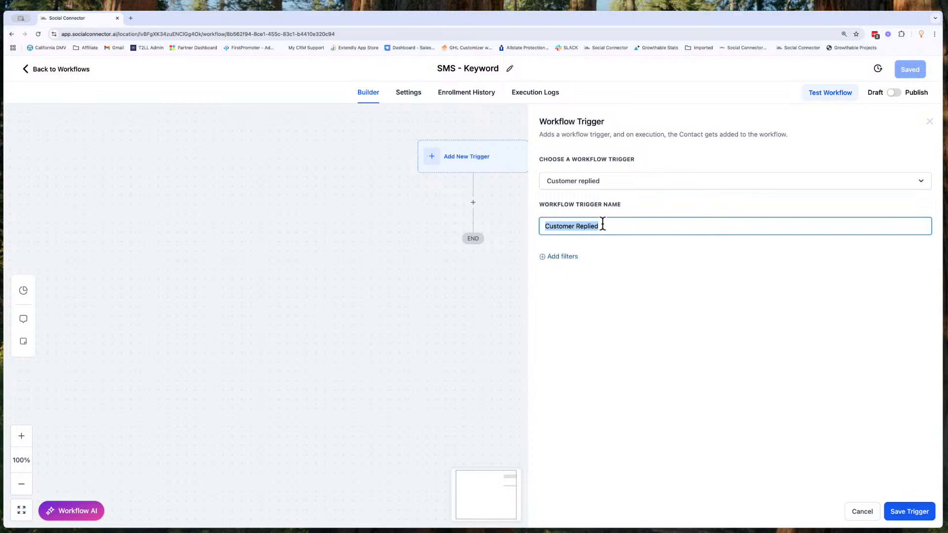
{"action": "type", "text": "asdas"}
{"action": "double_click", "coordinate": [576, 226]}
{"action": "key", "text": "BackSpace"}
{"action": "type", "text": "SMS - Keyy"}
{"action": "key", "text": "BackSpace"}
{"action": "type", "text": "word \"Promo\""}
- Add a trigger filter of type Reply channel
{"action": "left_click", "coordinate": [568, 259]}
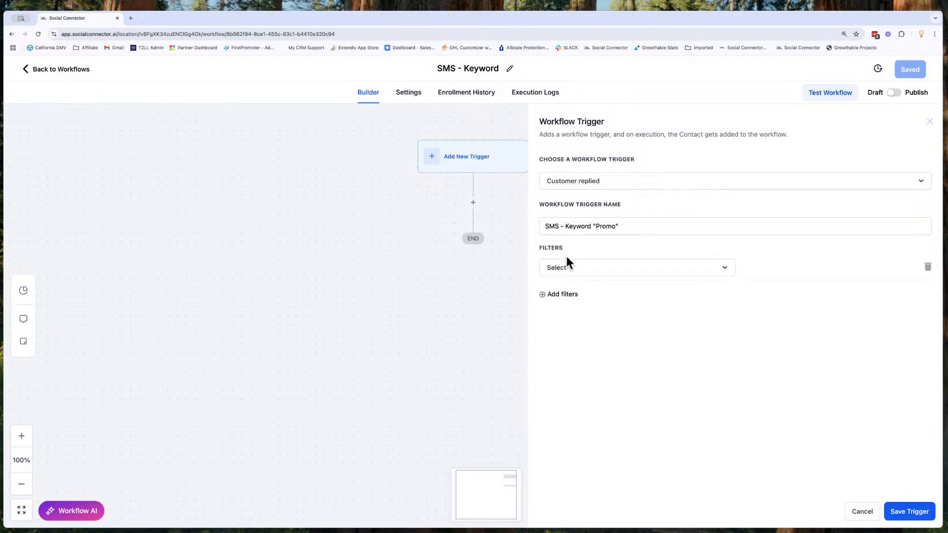
{"action": "left_click", "coordinate": [586, 272]}
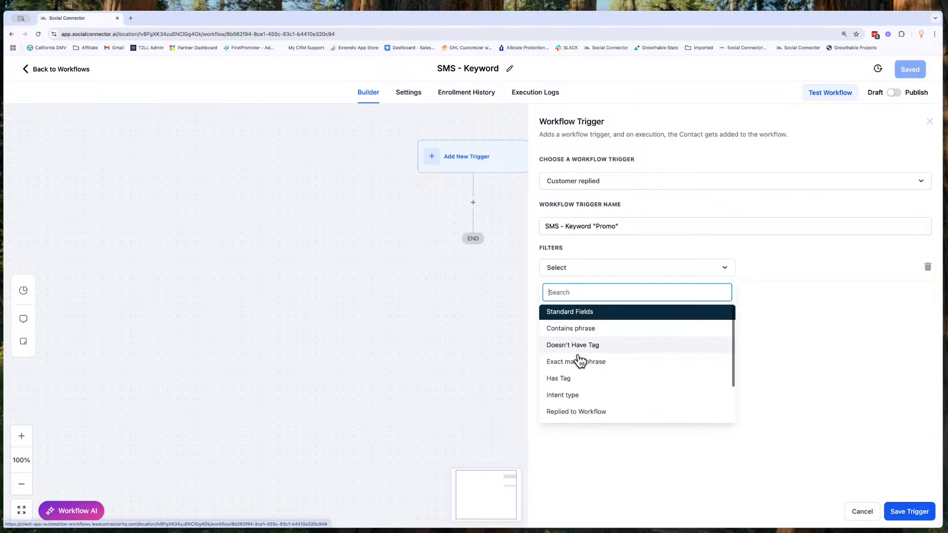
{"action": "scroll", "coordinate": [579, 359], "scroll_direction": "down", "scroll_amount": 2}
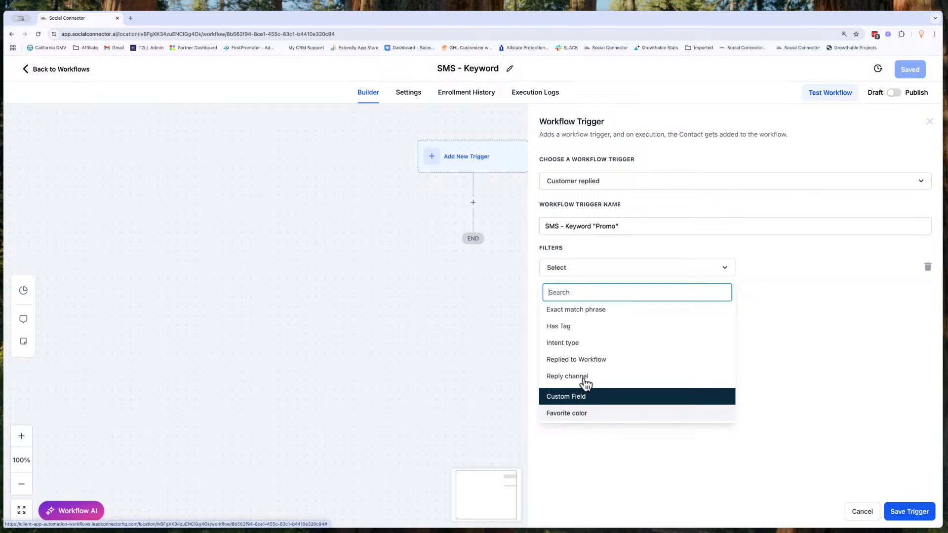
{"action": "scroll", "coordinate": [584, 368], "scroll_direction": "up", "scroll_amount": 2}
{"action": "scroll", "coordinate": [583, 369], "scroll_direction": "down", "scroll_amount": 1}
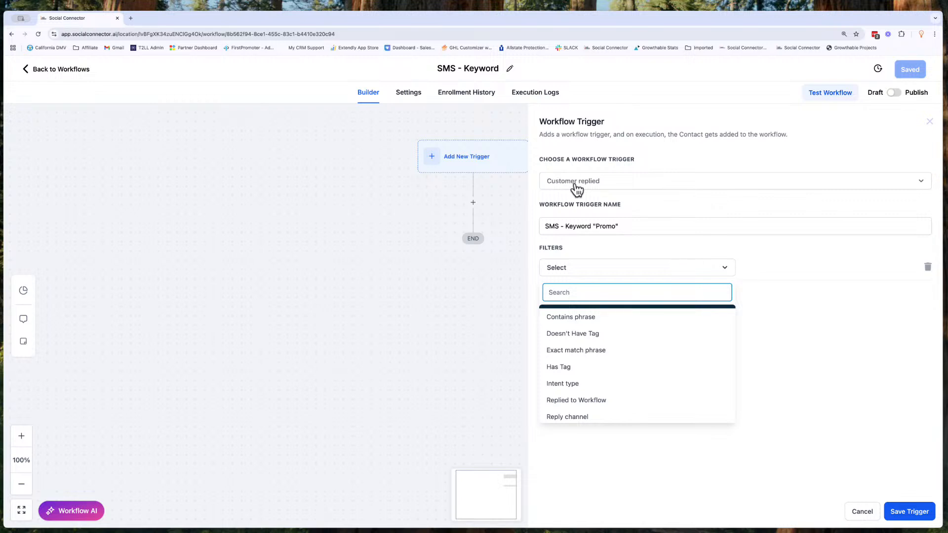
{"action": "scroll", "coordinate": [612, 354], "scroll_direction": "down", "scroll_amount": 1}
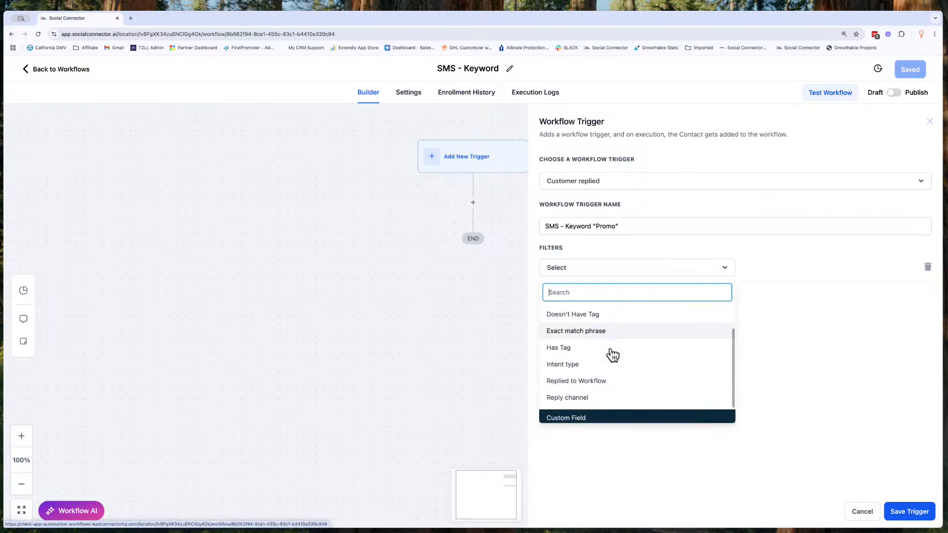
{"action": "left_click", "coordinate": [586, 399]}
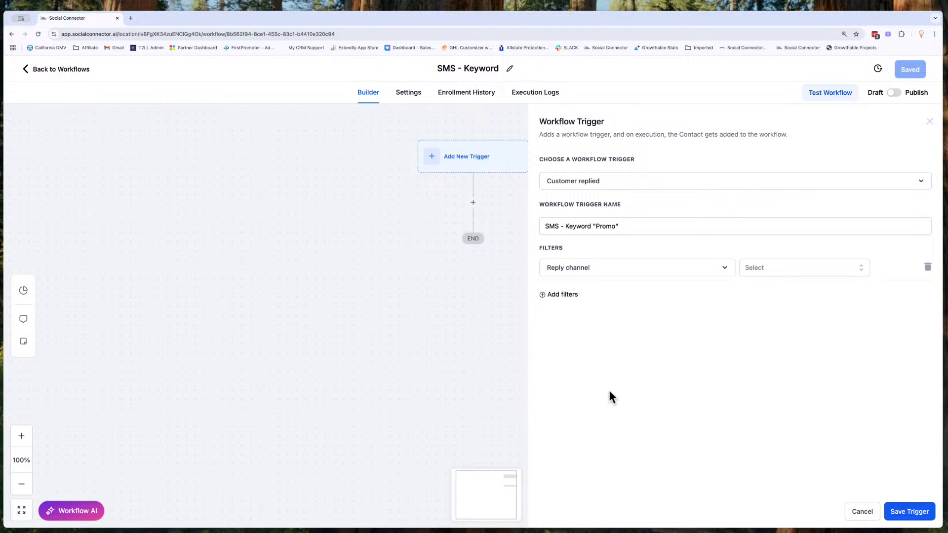
- Set the Reply channel filter's value to SMS
{"action": "left_click", "coordinate": [777, 267]}
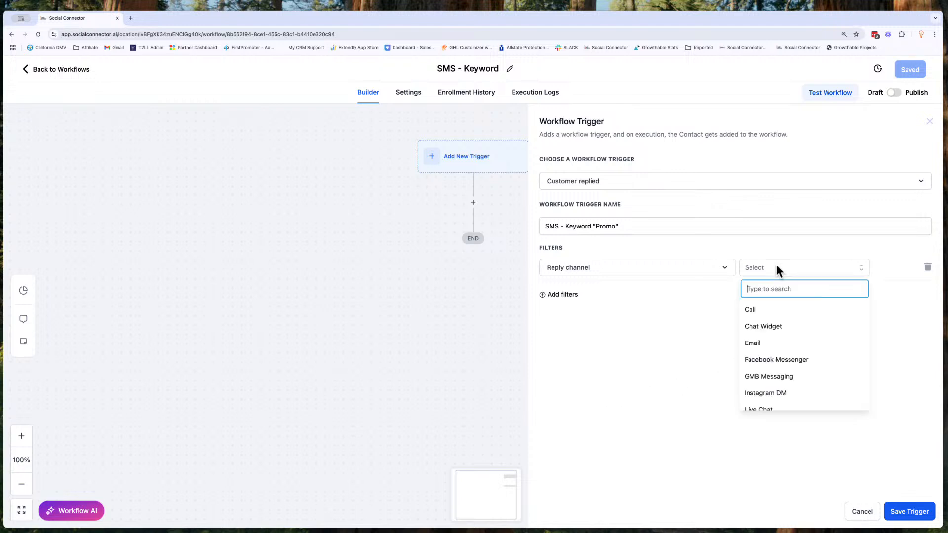
{"action": "scroll", "coordinate": [797, 344], "scroll_direction": "down", "scroll_amount": 1}
{"action": "scroll", "coordinate": [797, 343], "scroll_direction": "down", "scroll_amount": 1}
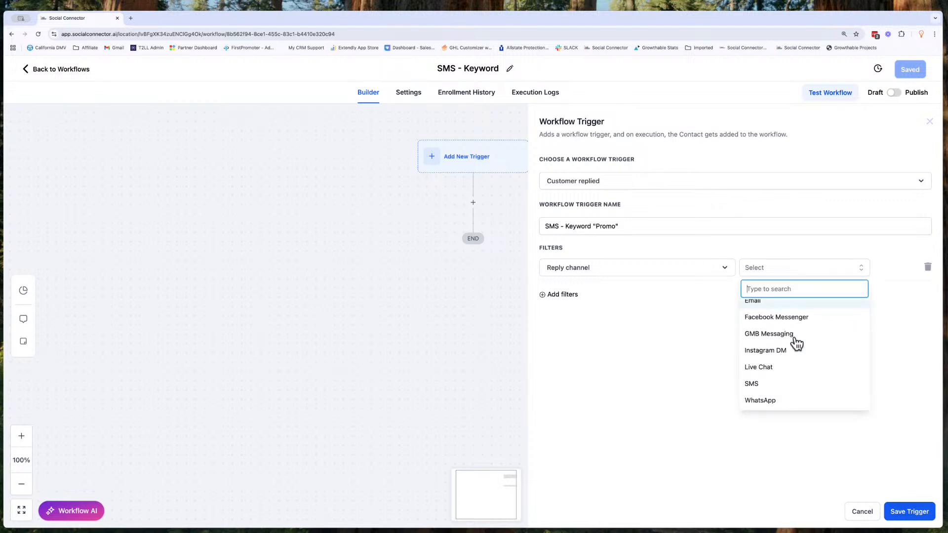
{"action": "scroll", "coordinate": [781, 358], "scroll_direction": "up", "scroll_amount": 2}
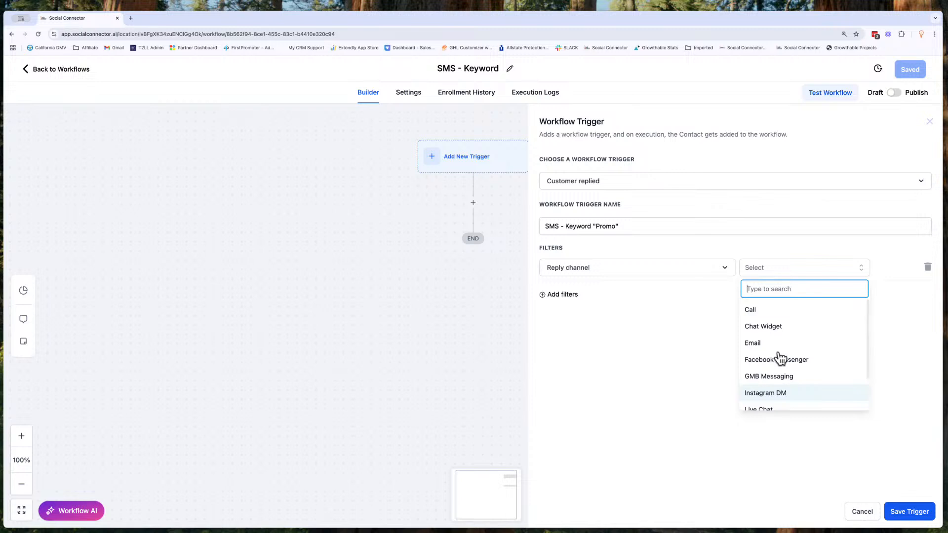
{"action": "scroll", "coordinate": [775, 353], "scroll_direction": "down", "scroll_amount": 2}
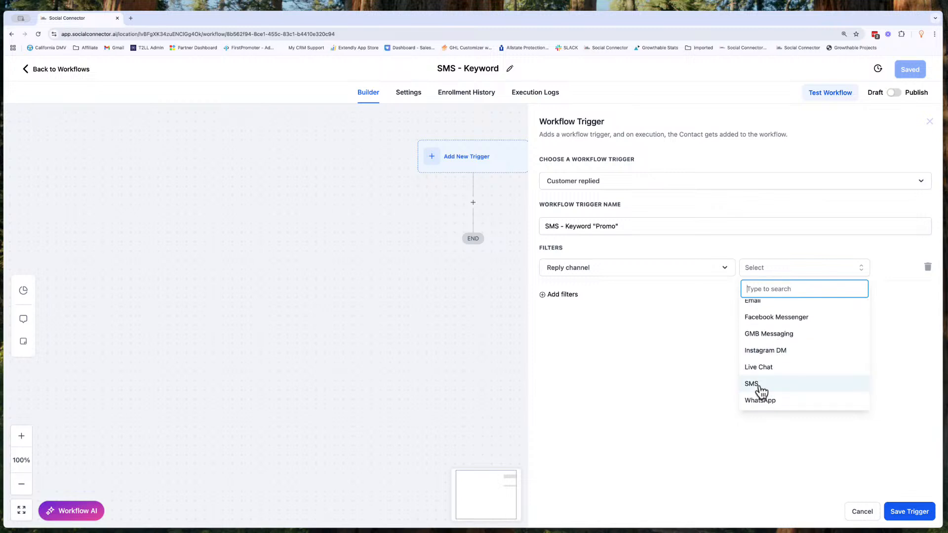
{"action": "scroll", "coordinate": [771, 353], "scroll_direction": "up", "scroll_amount": 2}
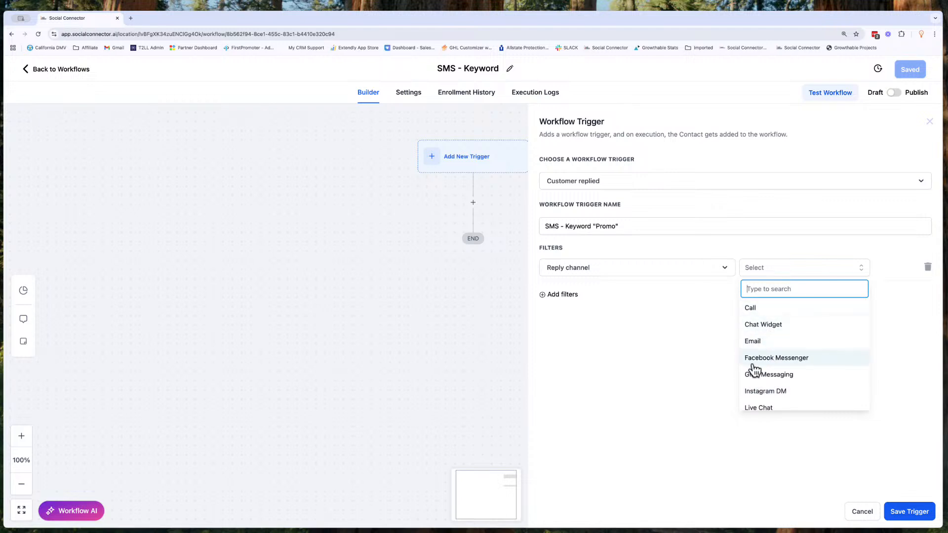
{"action": "scroll", "coordinate": [753, 376], "scroll_direction": "down", "scroll_amount": 2}
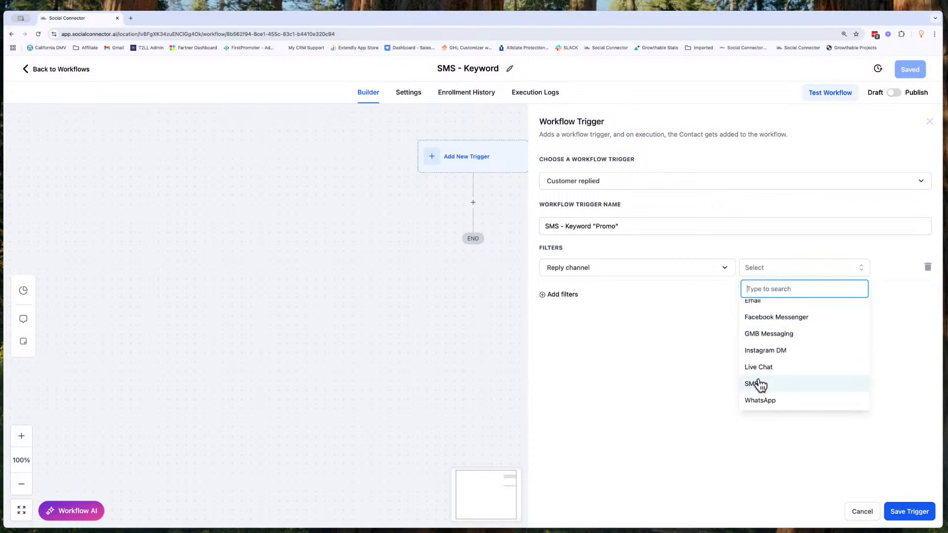
{"action": "left_click", "coordinate": [758, 383]}
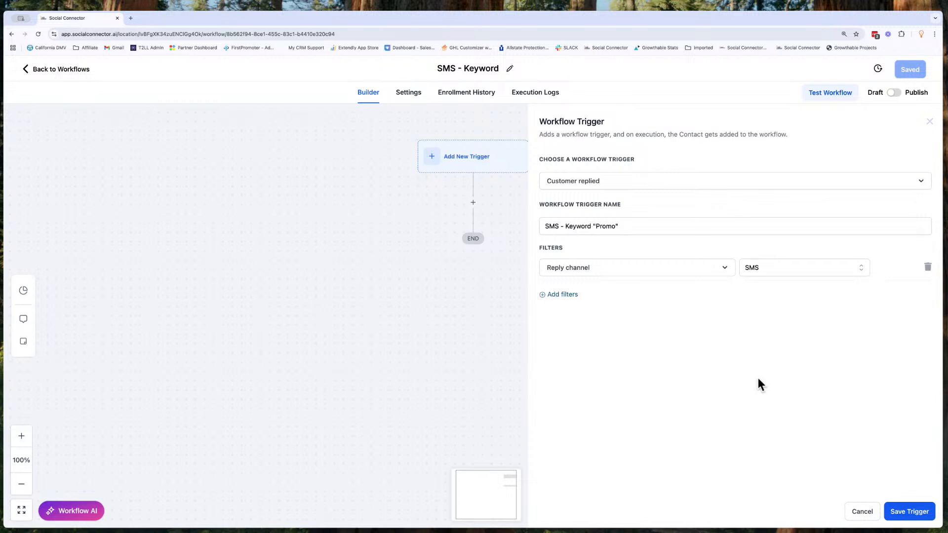
{"action": "left_click", "coordinate": [564, 294]}
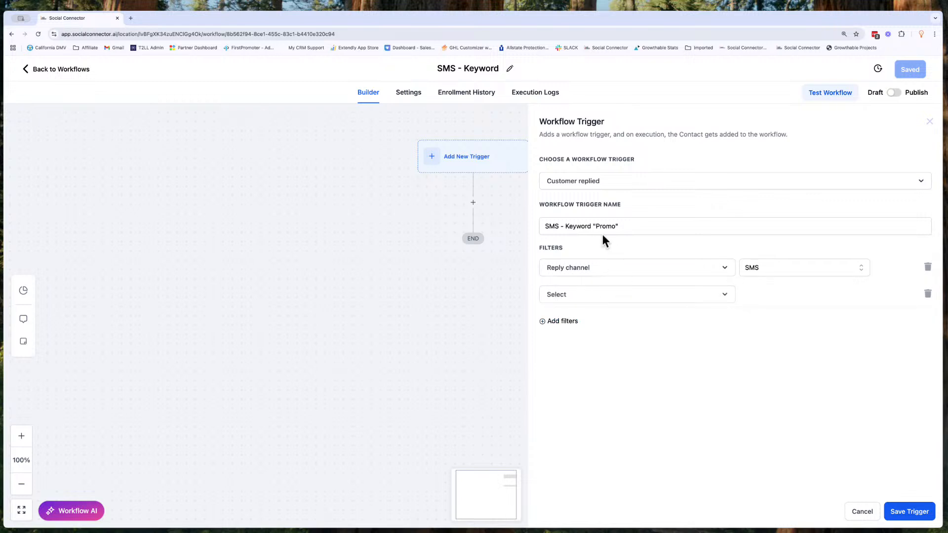
{"action": "left_click", "coordinate": [643, 302]}
{"action": "scroll", "coordinate": [710, 393], "scroll_direction": "down", "scroll_amount": 1}
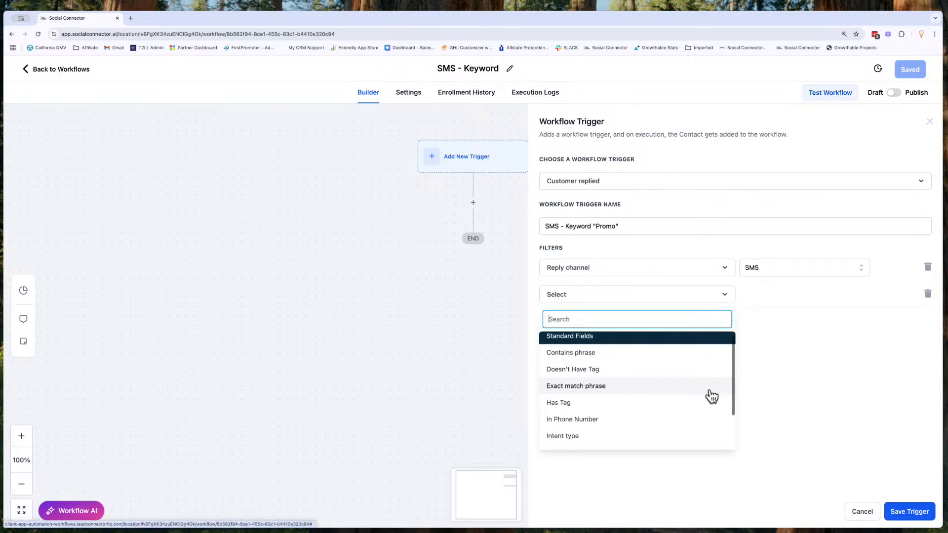
{"action": "scroll", "coordinate": [712, 396], "scroll_direction": "up", "scroll_amount": 1}
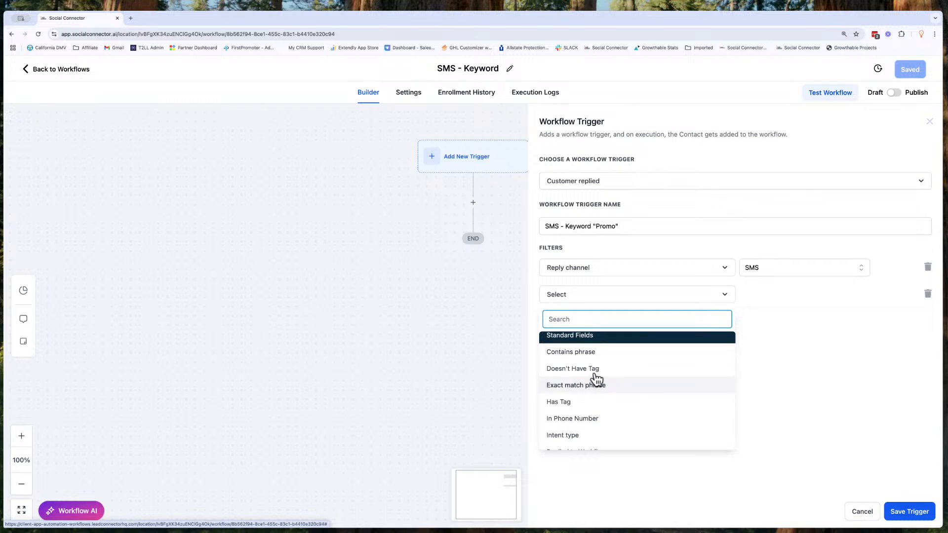
{"action": "left_click", "coordinate": [594, 354]}
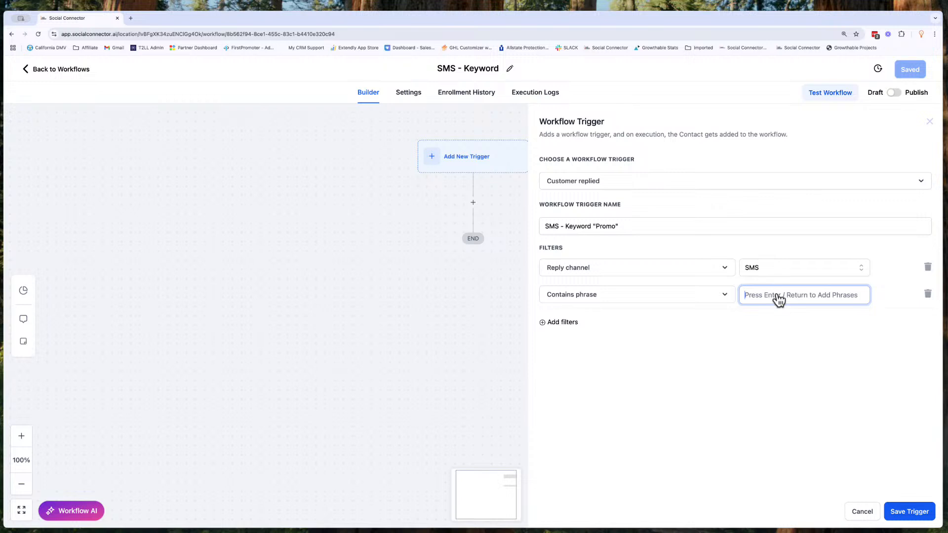
{"action": "type", "text": "promo"}
{"action": "key", "text": "Return"}
{"action": "left_click", "coordinate": [927, 294]}
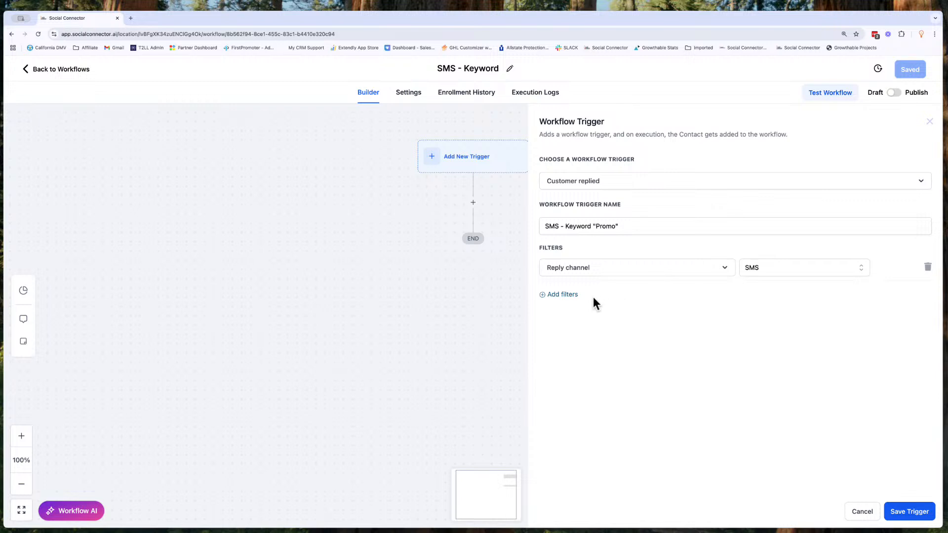
- Add an Exact match phrase filter listing the phrases promo, PROMO, Promo and Promotional, then remove two of them
{"action": "left_click", "coordinate": [575, 295]}
{"action": "left_click", "coordinate": [576, 297]}
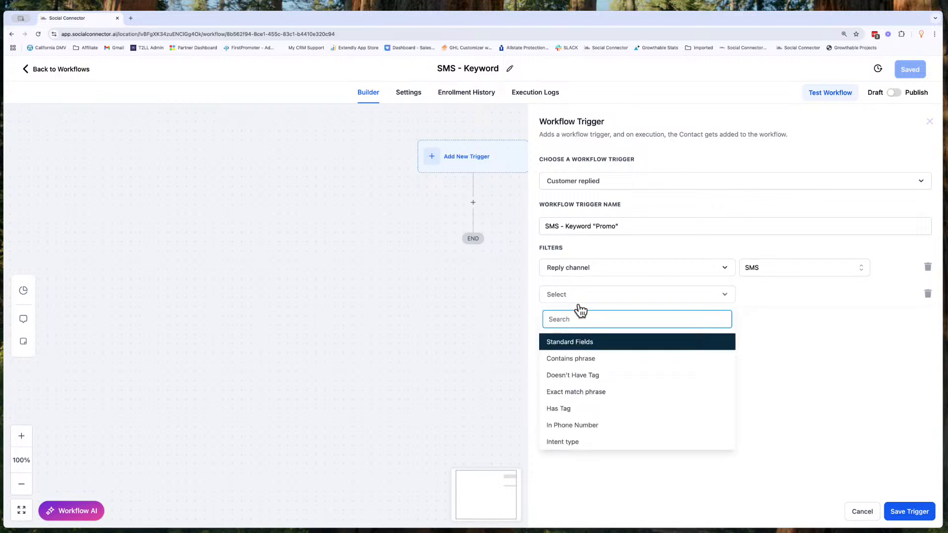
{"action": "left_click", "coordinate": [593, 392]}
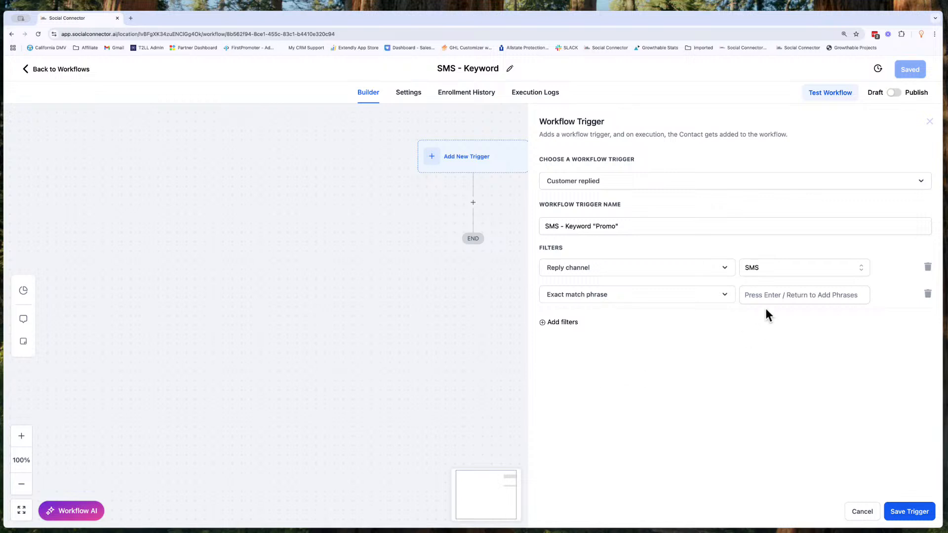
{"action": "left_click", "coordinate": [770, 298]}
{"action": "type", "text": "promo"}
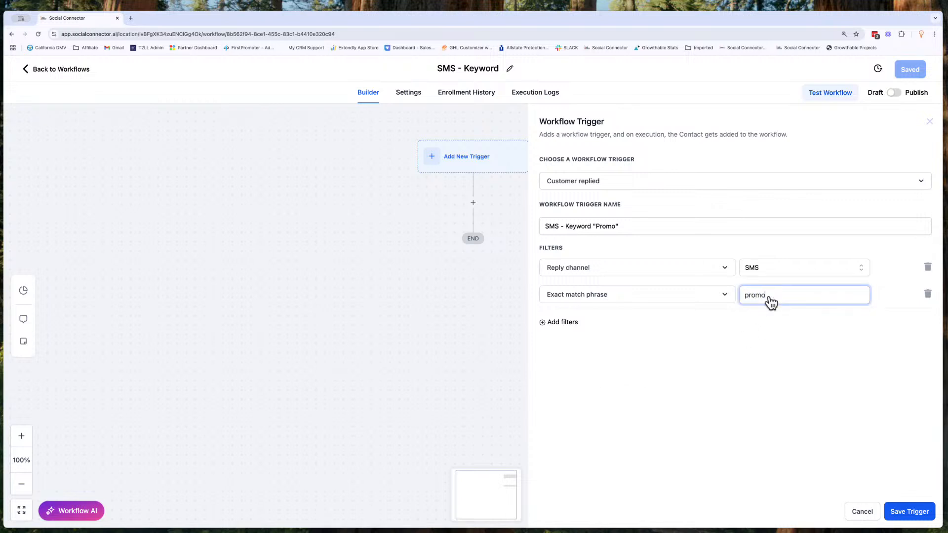
{"action": "key", "text": "Return"}
{"action": "type", "text": "PROMO"}
{"action": "key", "text": "Return"}
{"action": "type", "text": "Promo"}
{"action": "key", "text": "Return"}
{"action": "type", "text": "Promotional"}
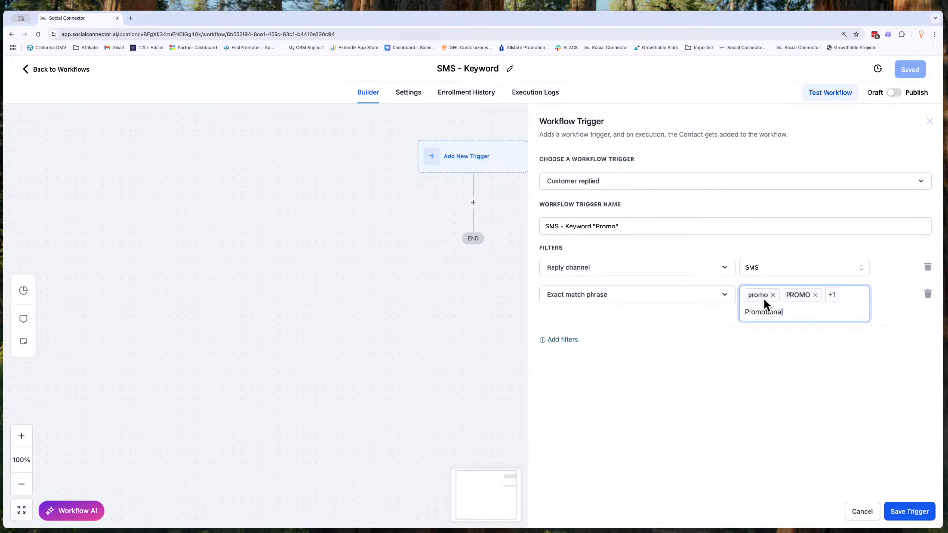
{"action": "key", "text": "Return"}
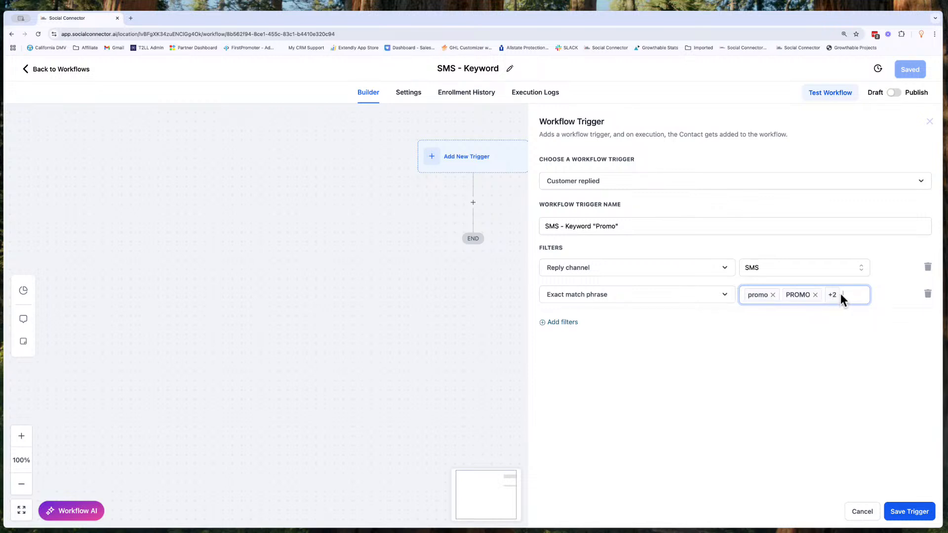
{"action": "key", "text": "BackSpace"}
{"action": "key", "text": "BackSpace"}
- Change the second filter to Contains phrase and enter the phrase promo
{"action": "left_click", "coordinate": [718, 300]}
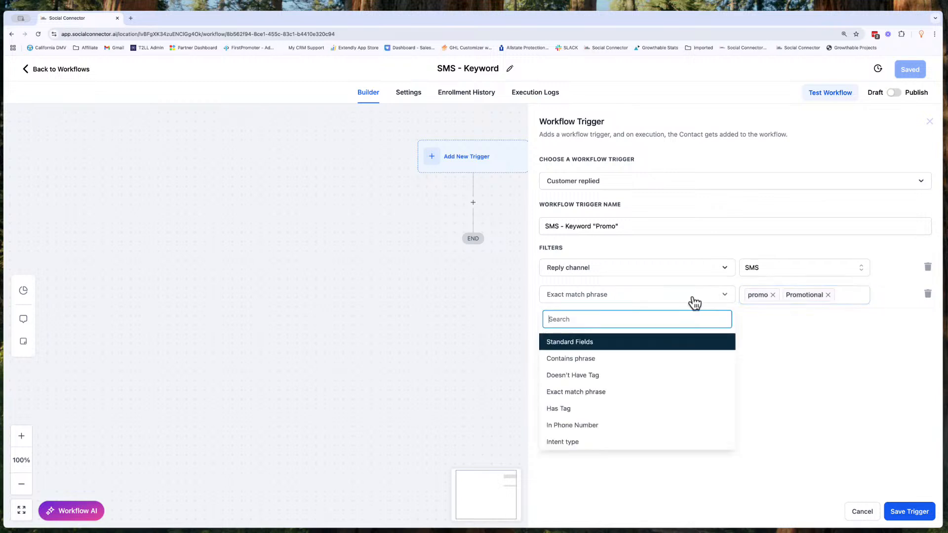
{"action": "left_click", "coordinate": [597, 359]}
{"action": "left_click", "coordinate": [762, 300]}
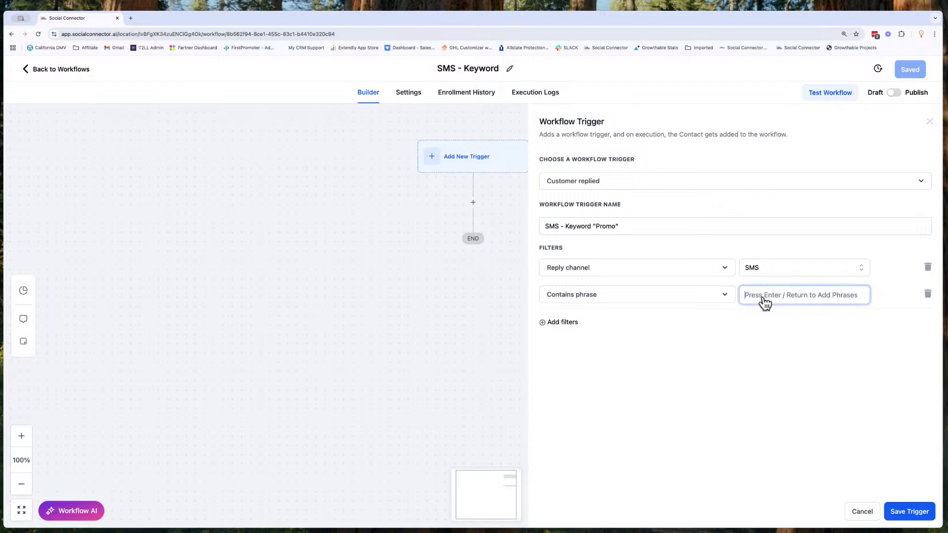
{"action": "type", "text": "promo"}
{"action": "key", "text": "Return"}
- Save the trigger and then save the workflow
{"action": "left_click", "coordinate": [900, 512]}
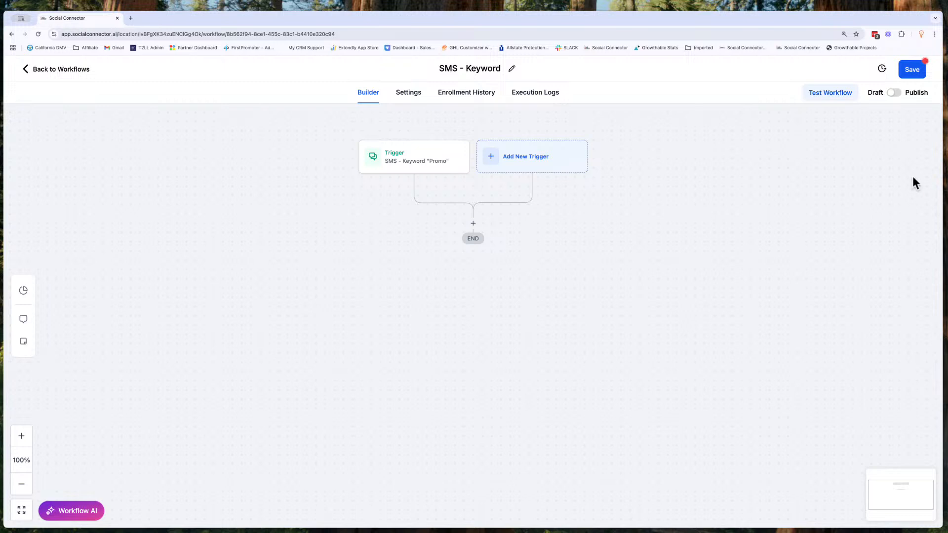
{"action": "left_click", "coordinate": [922, 70]}
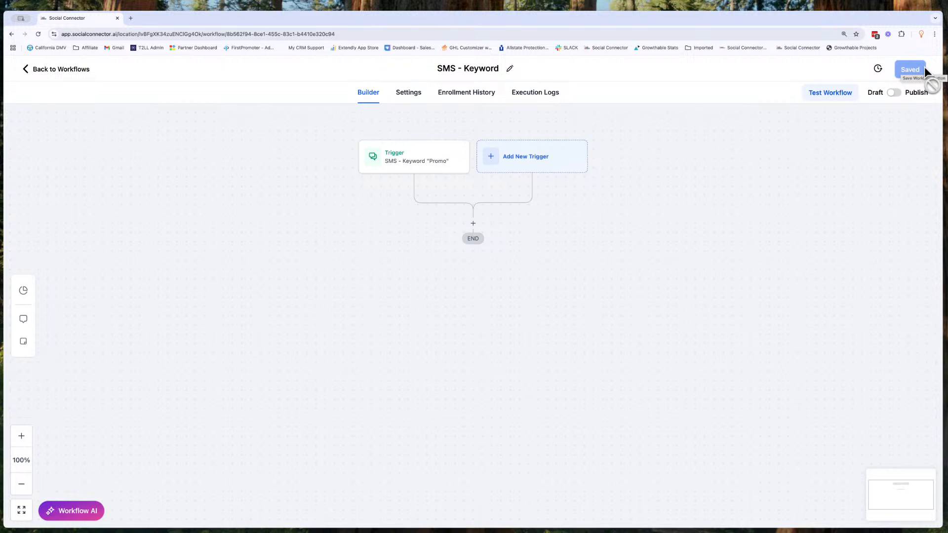
- Reopen the Customer replied trigger to review its filters, then close it without changes
{"action": "left_click", "coordinate": [427, 167]}
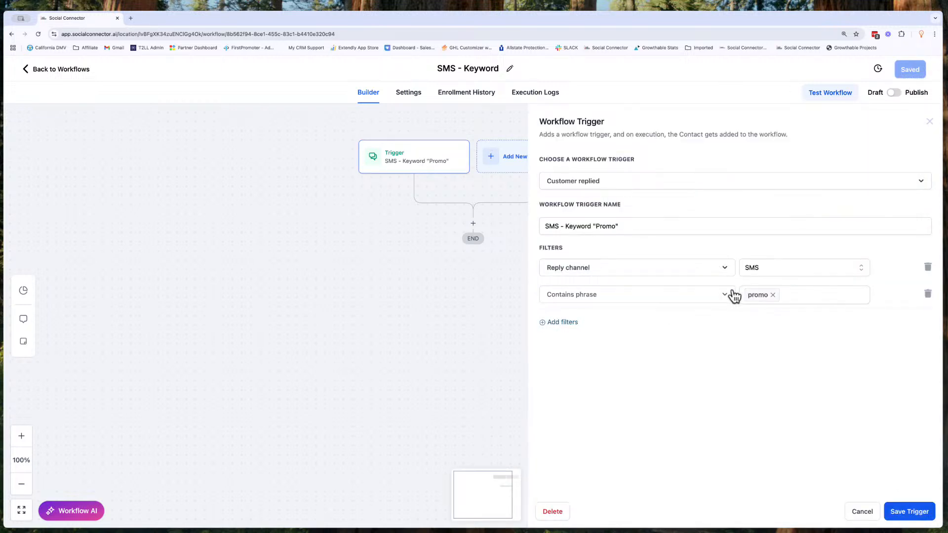
{"action": "left_click", "coordinate": [765, 301]}
{"action": "left_click", "coordinate": [862, 513]}
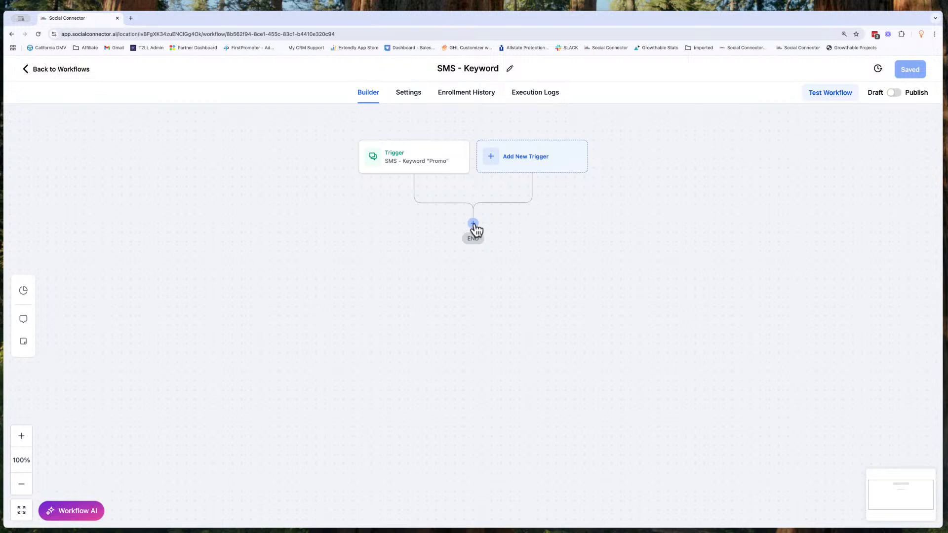
- Add a Send SMS action below the trigger in the workflow
{"action": "left_click", "coordinate": [474, 225]}
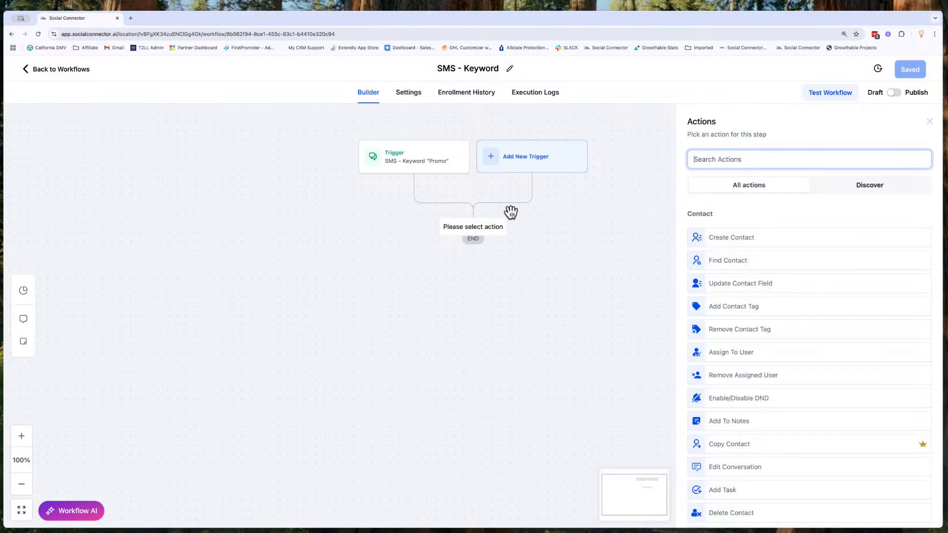
{"action": "left_click", "coordinate": [719, 159]}
{"action": "scroll", "coordinate": [701, 351], "scroll_direction": "down", "scroll_amount": 1}
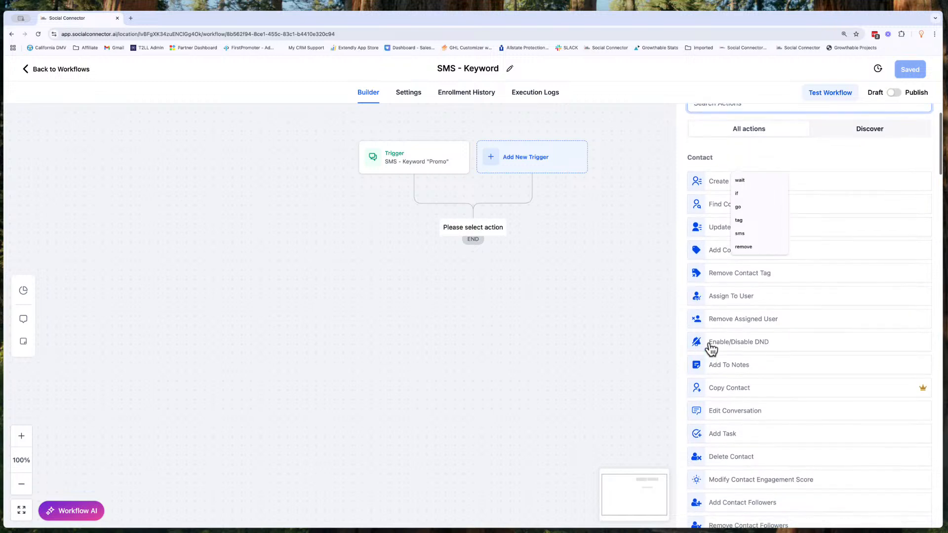
{"action": "left_click", "coordinate": [721, 157]}
{"action": "scroll", "coordinate": [721, 333], "scroll_direction": "down", "scroll_amount": 5}
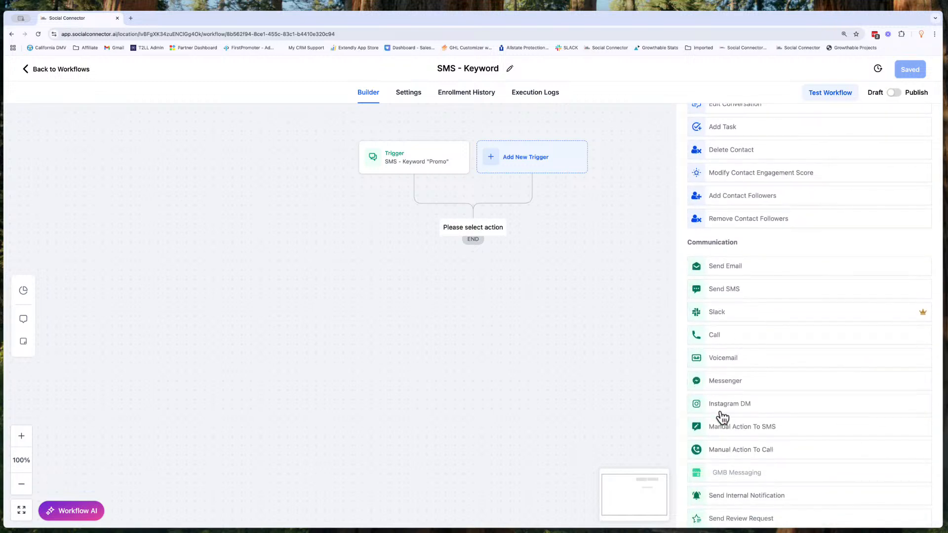
{"action": "scroll", "coordinate": [721, 418], "scroll_direction": "down", "scroll_amount": 1}
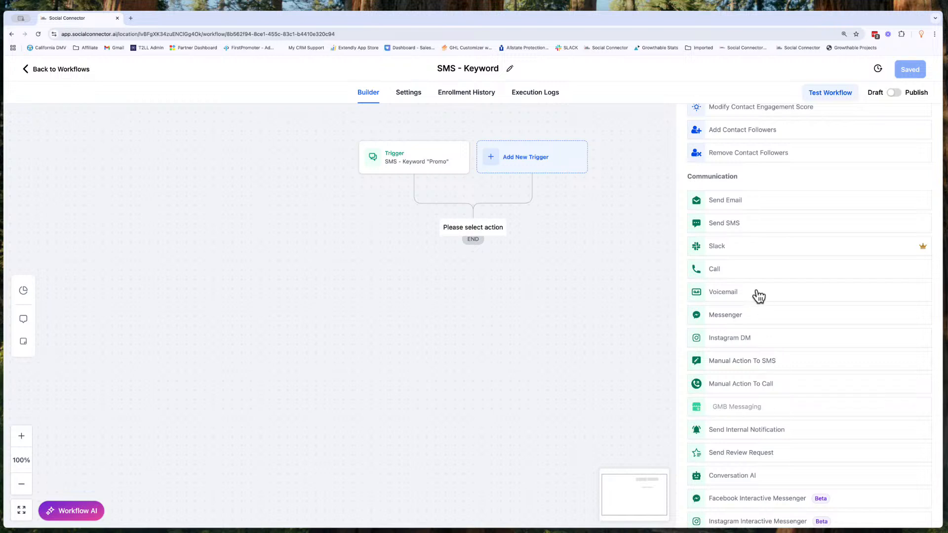
{"action": "left_click", "coordinate": [735, 224]}
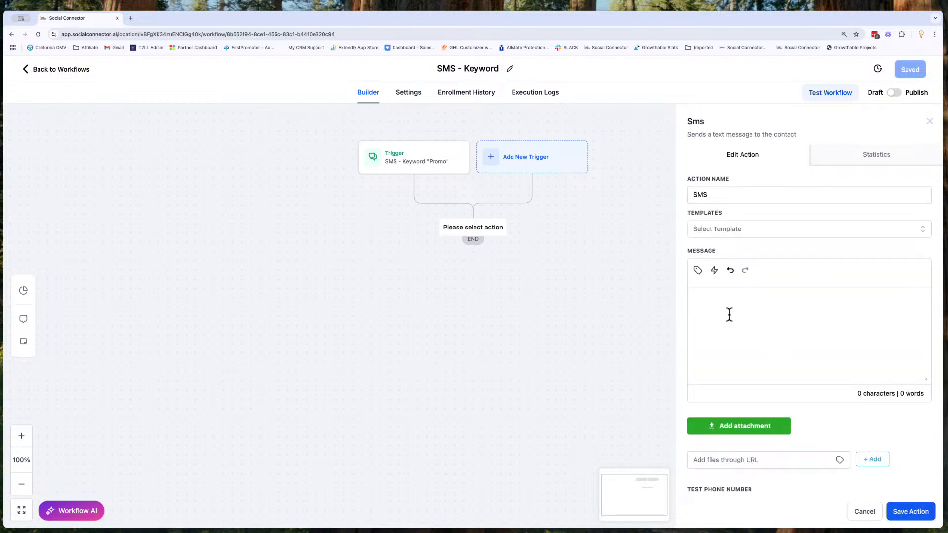
- Preview the Zoom Link (HTML snippet) template, then set the template back to None
{"action": "left_click", "coordinate": [750, 231]}
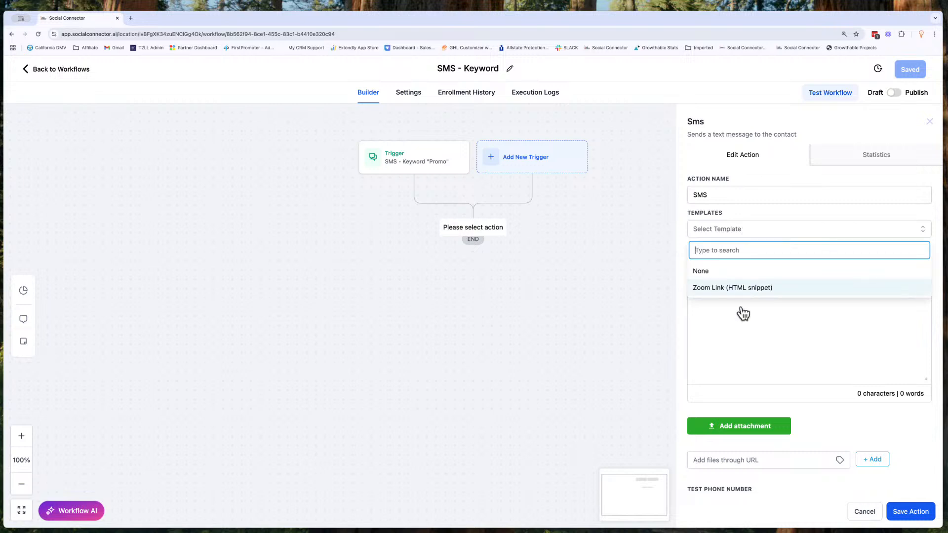
{"action": "left_click", "coordinate": [735, 289]}
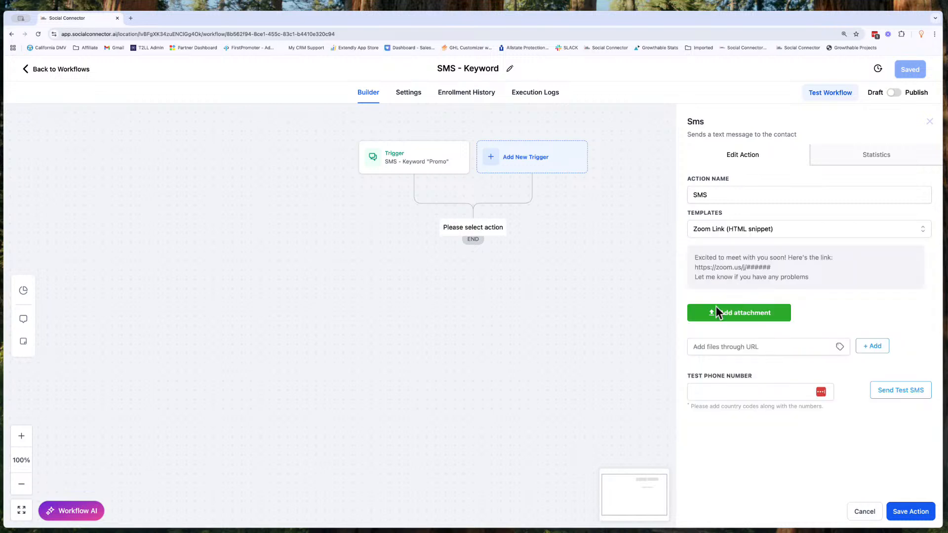
{"action": "left_click", "coordinate": [798, 229]}
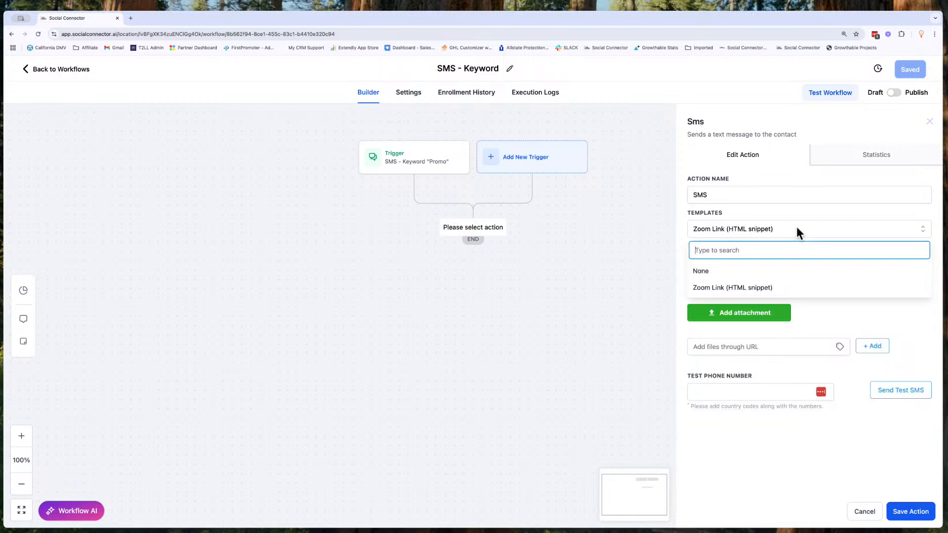
{"action": "left_click", "coordinate": [724, 272]}
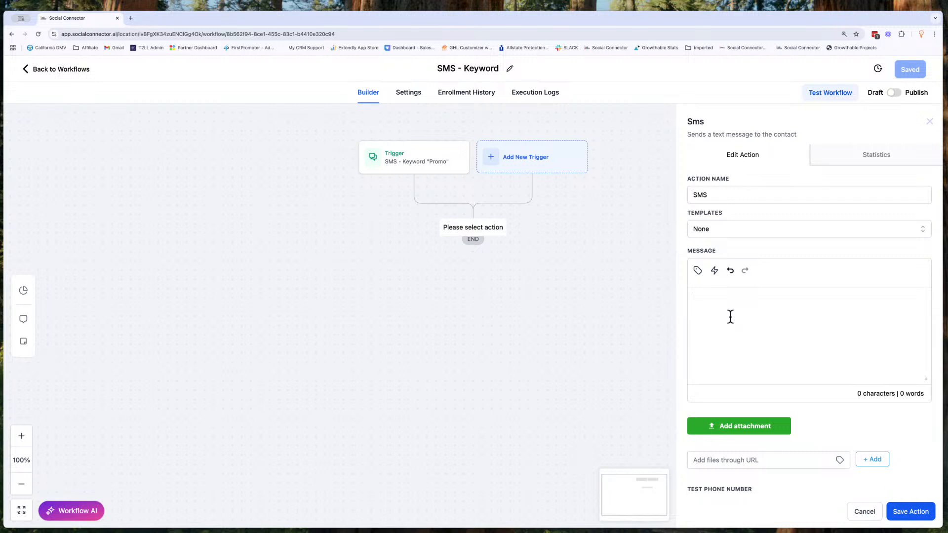
- Start the SMS message with Hey followed by the contact's First Name custom value
{"action": "type", "text": "Hey"}
{"action": "left_click", "coordinate": [698, 270]}
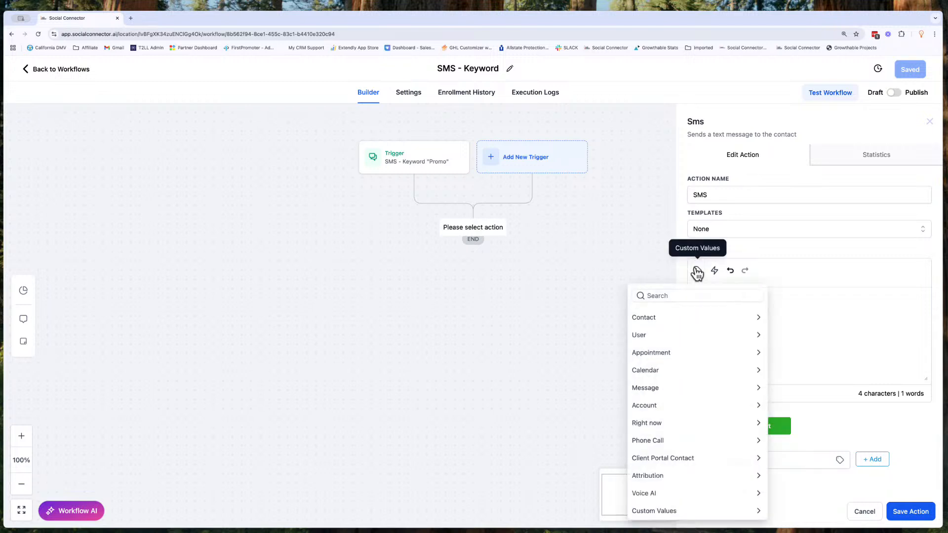
{"action": "left_click", "coordinate": [662, 316]}
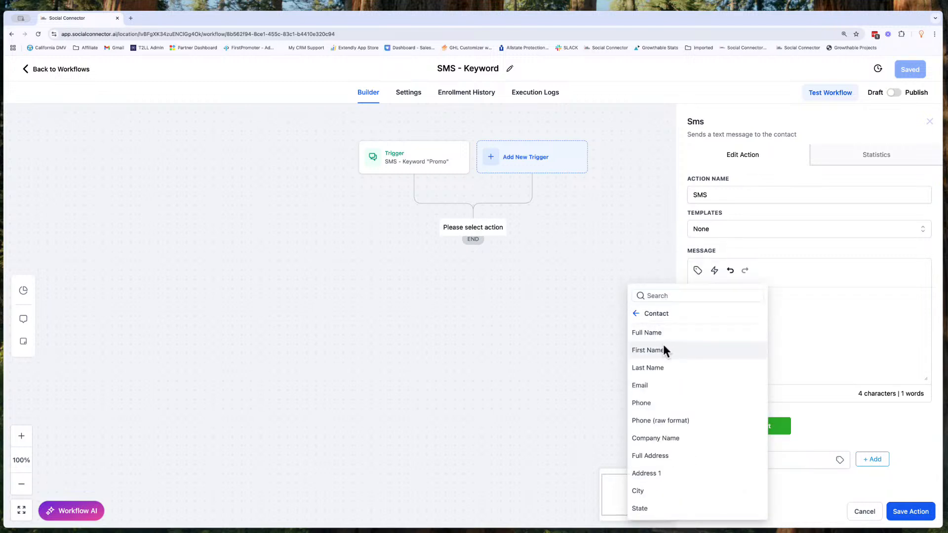
{"action": "left_click", "coordinate": [664, 349]}
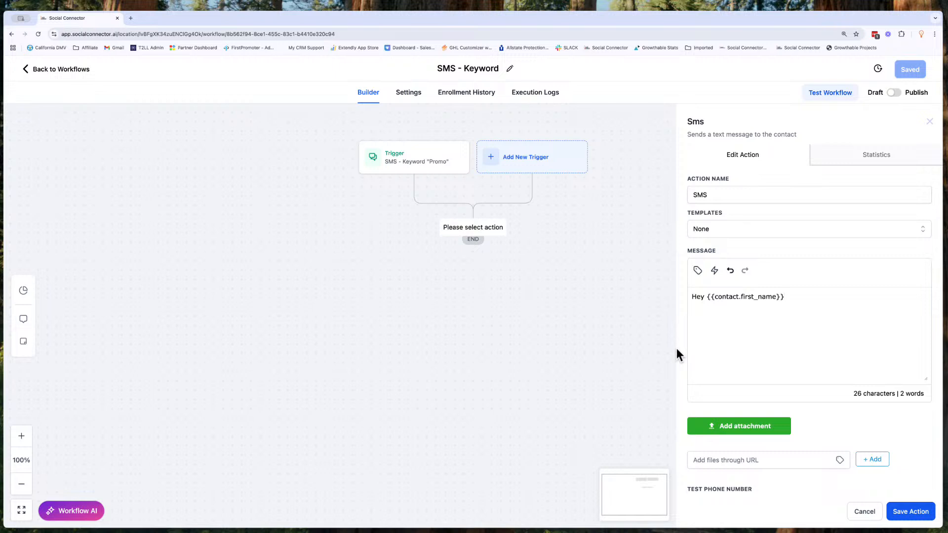
- Add "! I'm excited to add you to my promo list. We'll send you the first promo details shortly!" to the message
{"action": "type", "text": "!  "}
{"action": "type", "text": "I'm excit"}
{"action": "type", "text": "ed to add you to m"}
{"action": "type", "text": "y promo"}
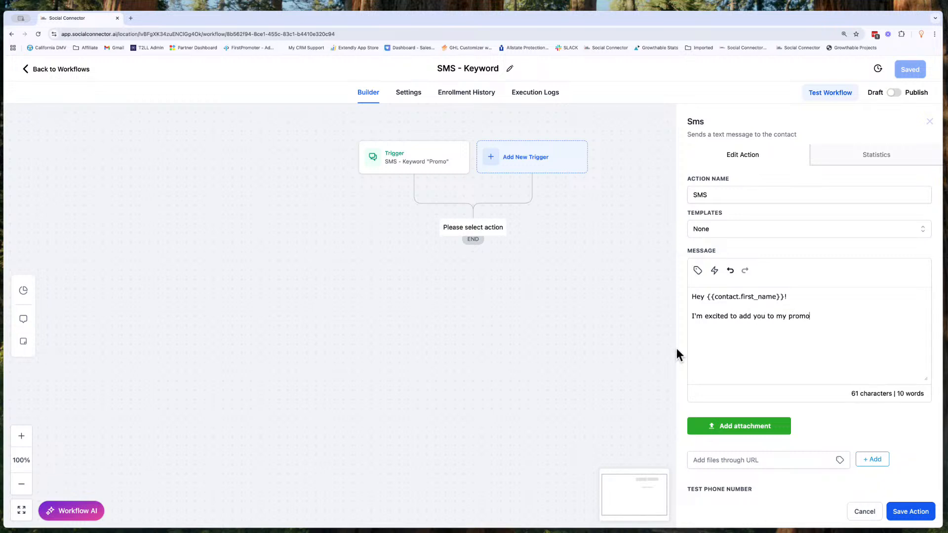
{"action": "type", "text": " list. "}
{"action": "type", "text": " We'll send you "}
{"action": "type", "text": "the first promo"}
{"action": "type", "text": " details "}
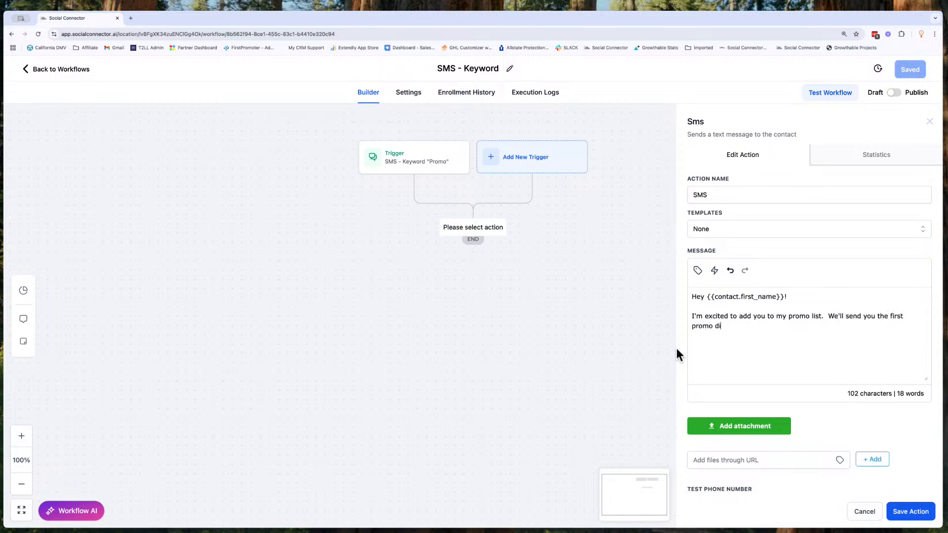
{"action": "type", "text": "shortly!  If you ever "}
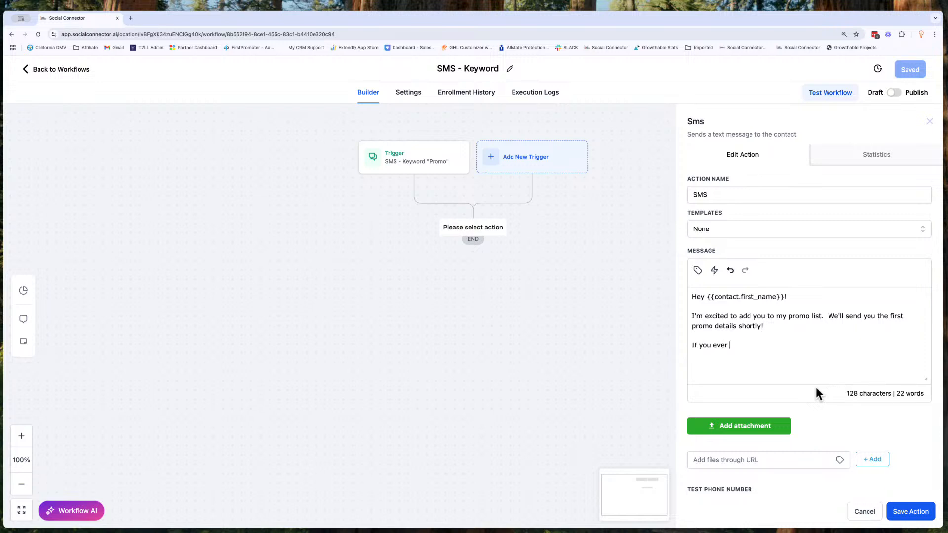
{"action": "type", "text": "decide you don't want promo"}
- Finish the message with "If you ever decide you don't want promotional info, just reply "no promo" to stop receiving those types of messages." and save the action
{"action": "key", "text": "BackSpace"}
{"action": "type", "text": "tional"}
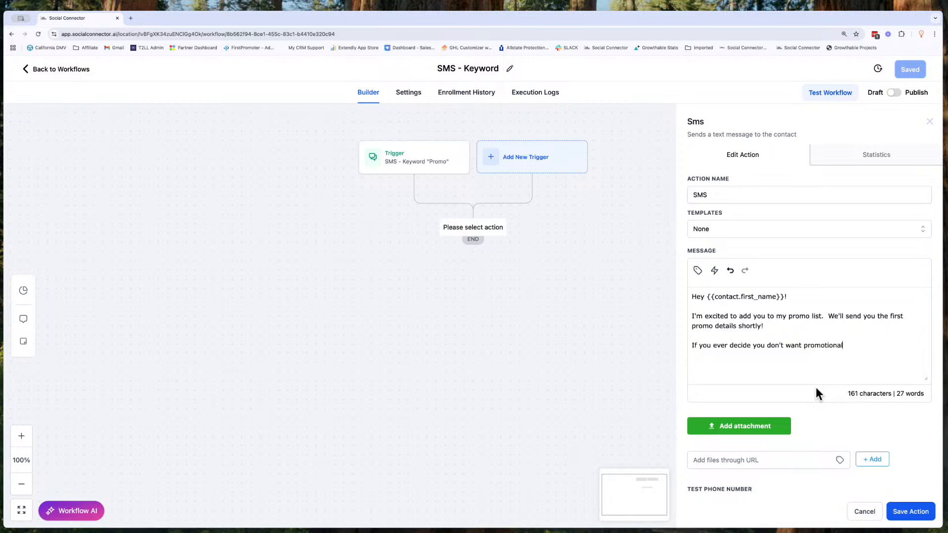
{"action": "type", "text": " info, just reply \"no promo\" to"}
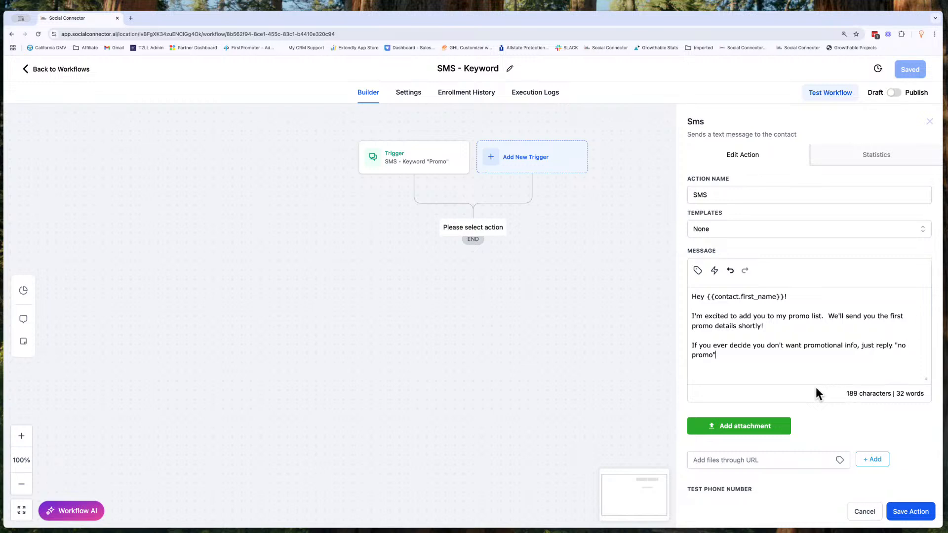
{"action": "type", "text": " stop"}
{"action": "type", "text": "receiving those "}
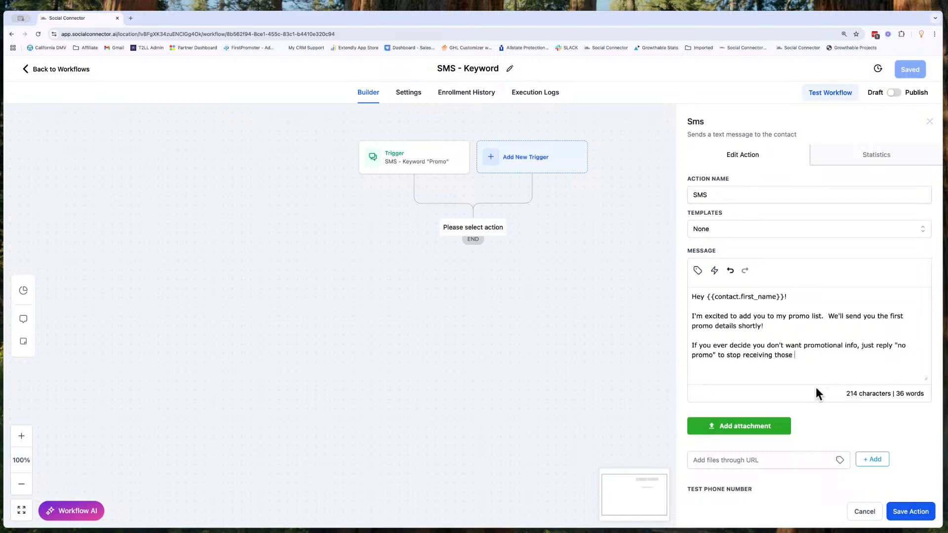
{"action": "type", "text": "types of messages."}
{"action": "left_click", "coordinate": [910, 513]}
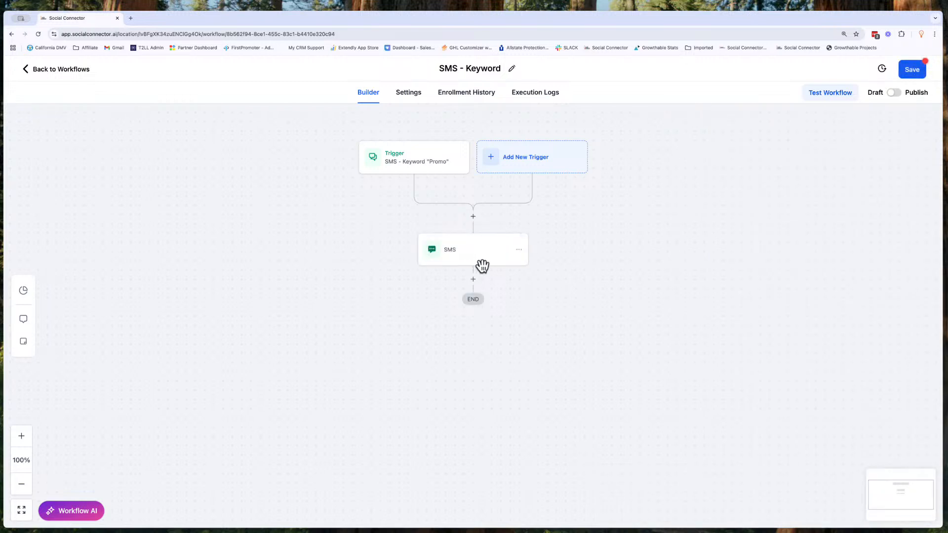
- Rename the SMS action to "Intro Text Message", save the action, and save the workflow
{"action": "left_click", "coordinate": [455, 261]}
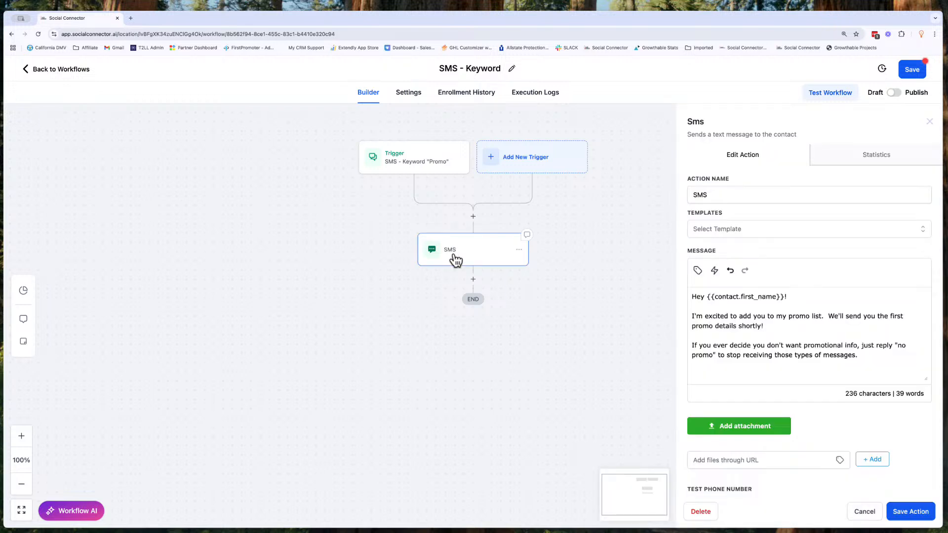
{"action": "left_click", "coordinate": [719, 199]}
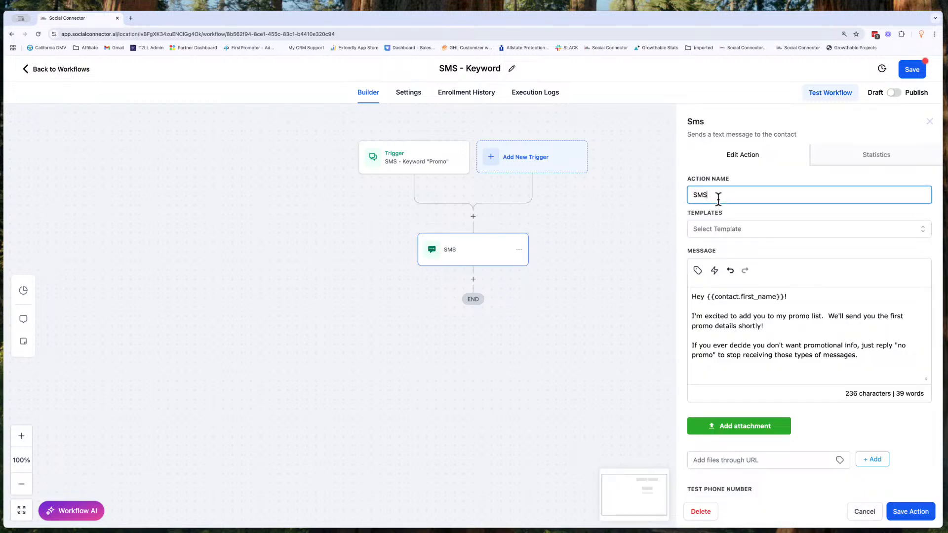
{"action": "key", "text": "BackSpace"}
{"action": "key", "text": "BackSpace"}
{"action": "key", "text": "BackSpace"}
{"action": "type", "text": "IntrodText Message"}
{"action": "left_click", "coordinate": [913, 513]}
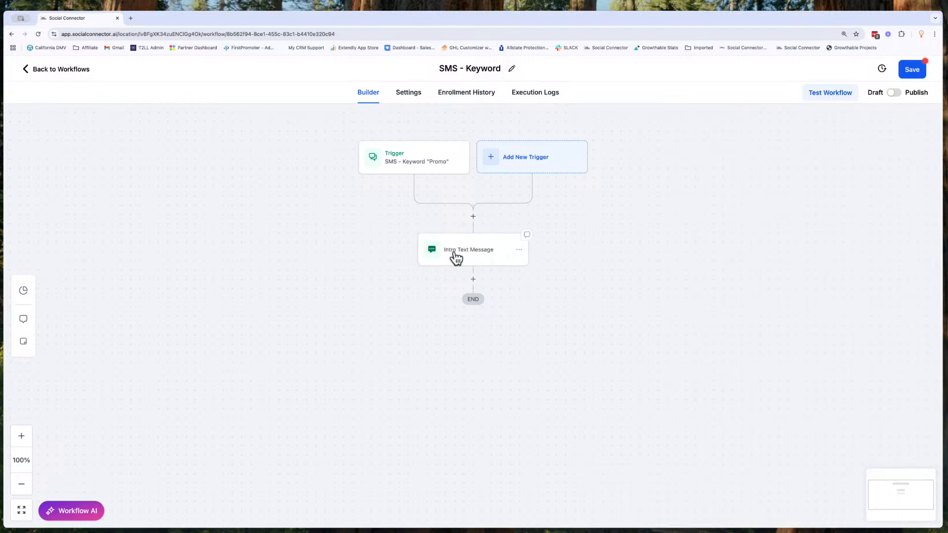
{"action": "left_click", "coordinate": [901, 75]}
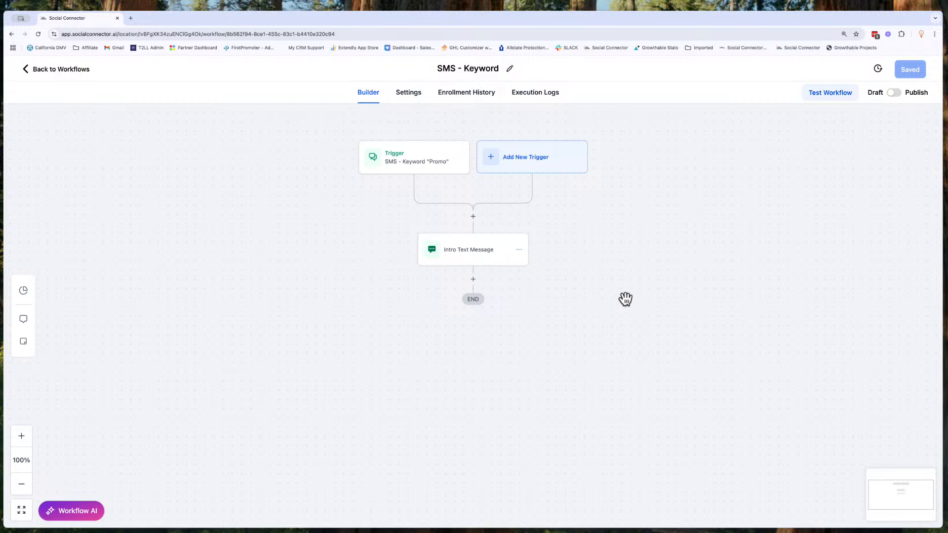
- Add an Add Contact Tag action after the intro message and name it Add Tag: "Promo"
{"action": "left_click", "coordinate": [473, 280]}
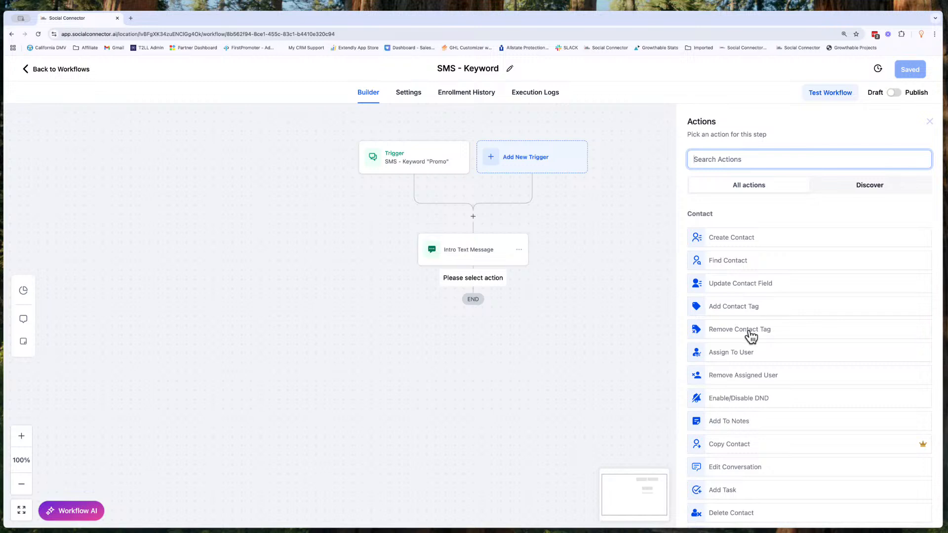
{"action": "scroll", "coordinate": [752, 337], "scroll_direction": "down", "scroll_amount": 1}
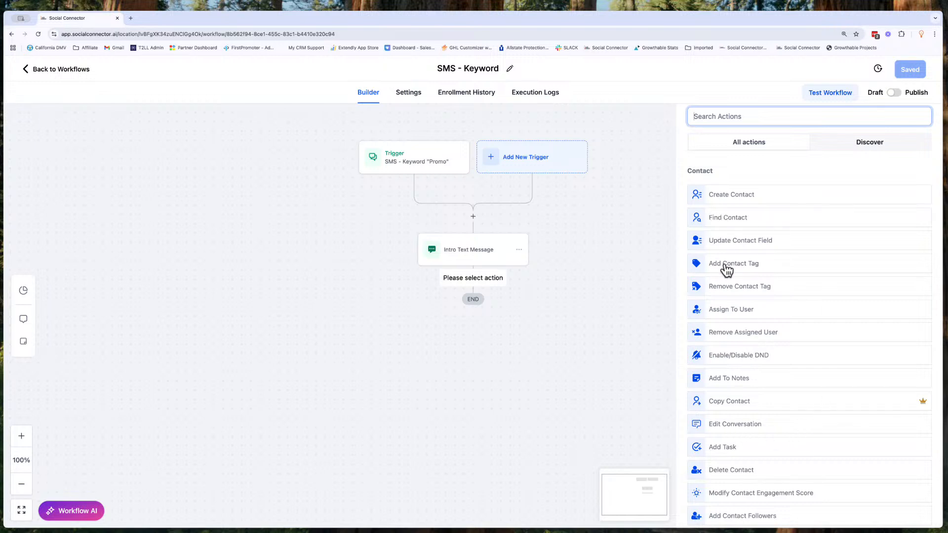
{"action": "left_click", "coordinate": [753, 270]}
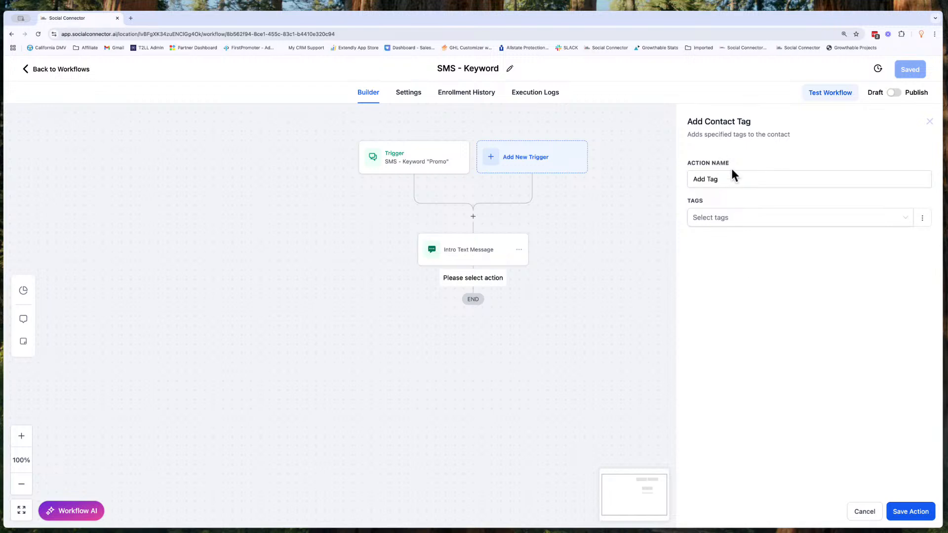
{"action": "left_click", "coordinate": [727, 180]}
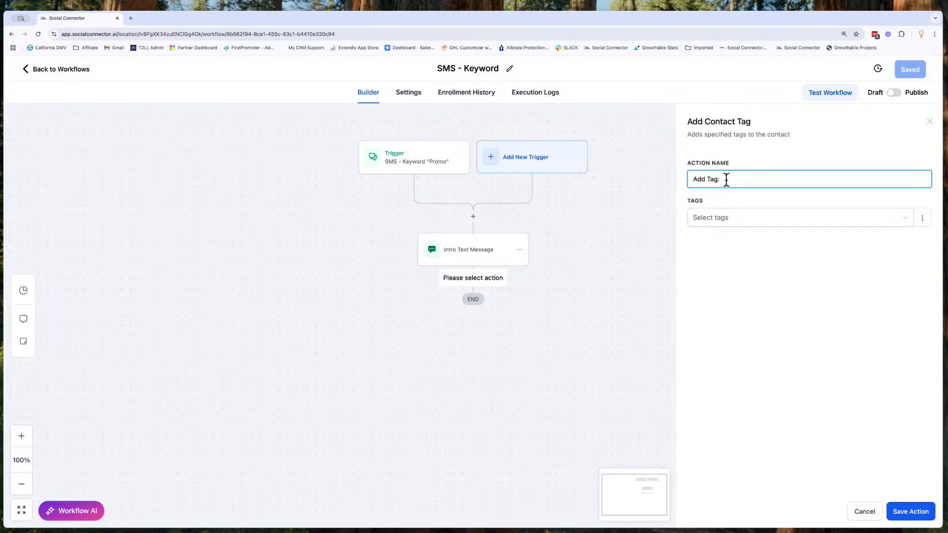
{"action": "type", "text": ": \"Promo\""}
- Create a new tag promo and select it for the tag action
{"action": "left_click", "coordinate": [722, 220]}
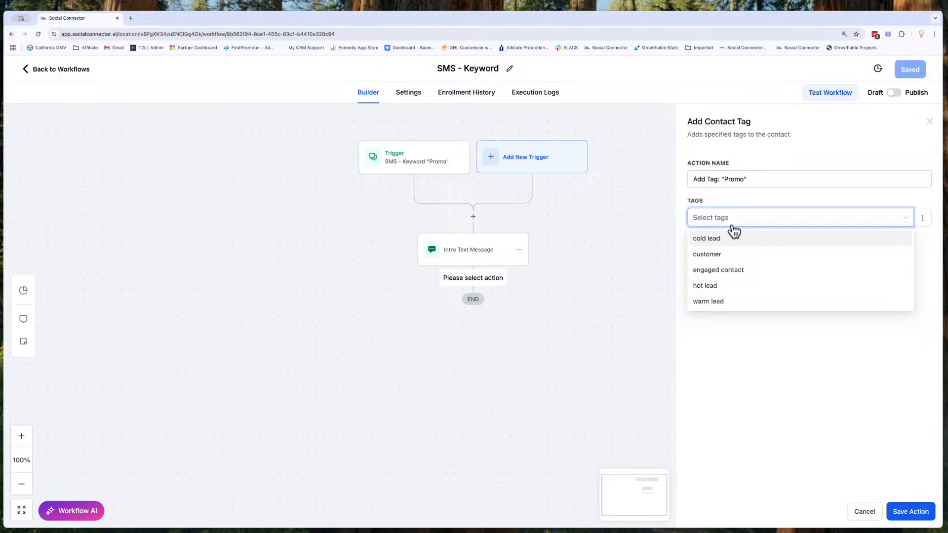
{"action": "type", "text": "promo"}
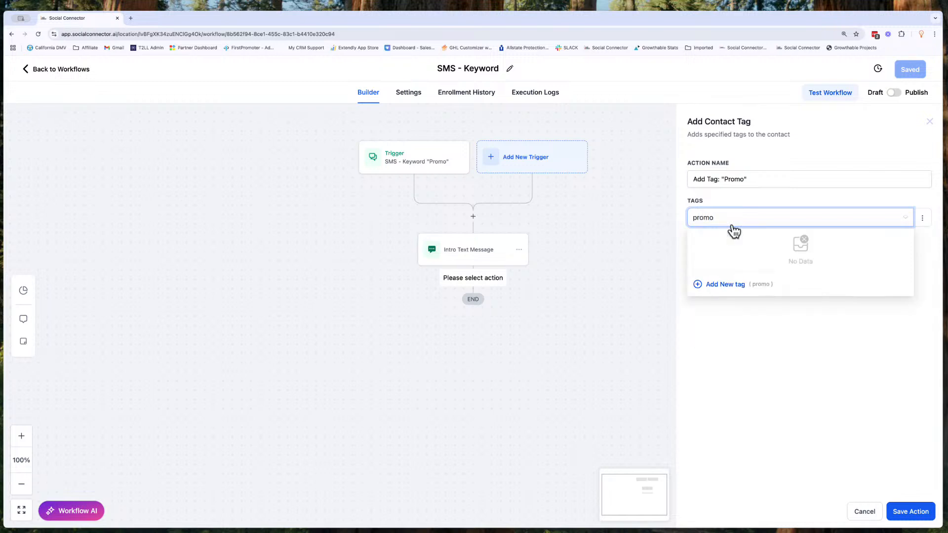
{"action": "key", "text": "BackSpace"}
{"action": "key", "text": "BackSpace"}
{"action": "key", "text": "BackSpace"}
{"action": "key", "text": "BackSpace"}
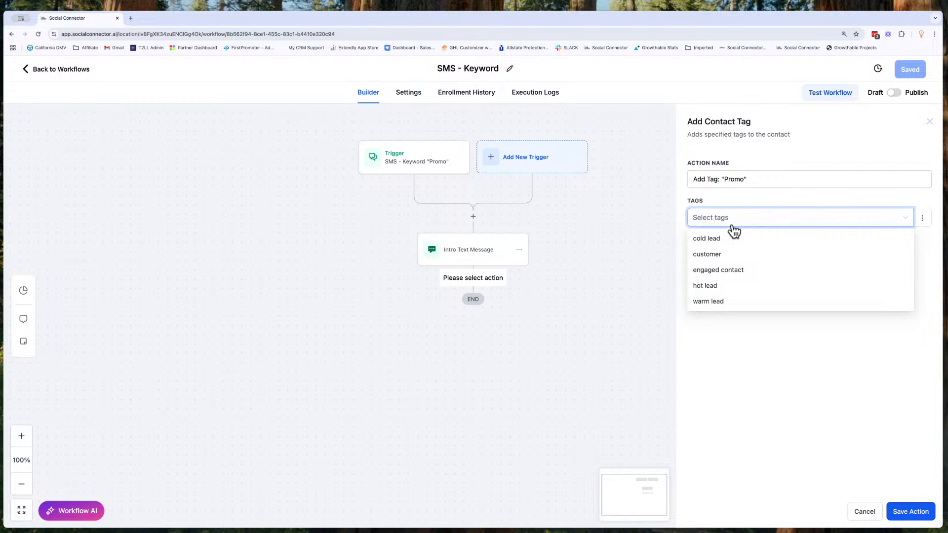
{"action": "type", "text": "Promo"}
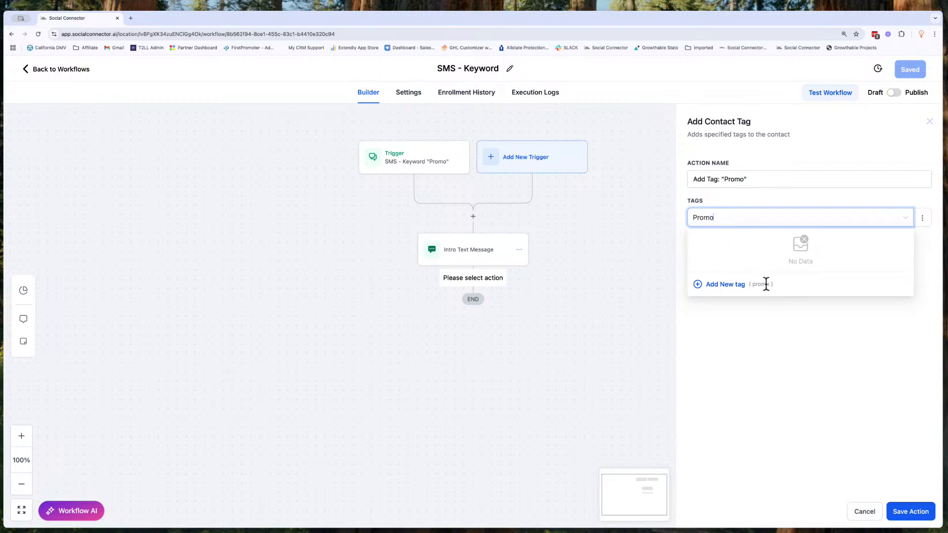
{"action": "left_click", "coordinate": [718, 286]}
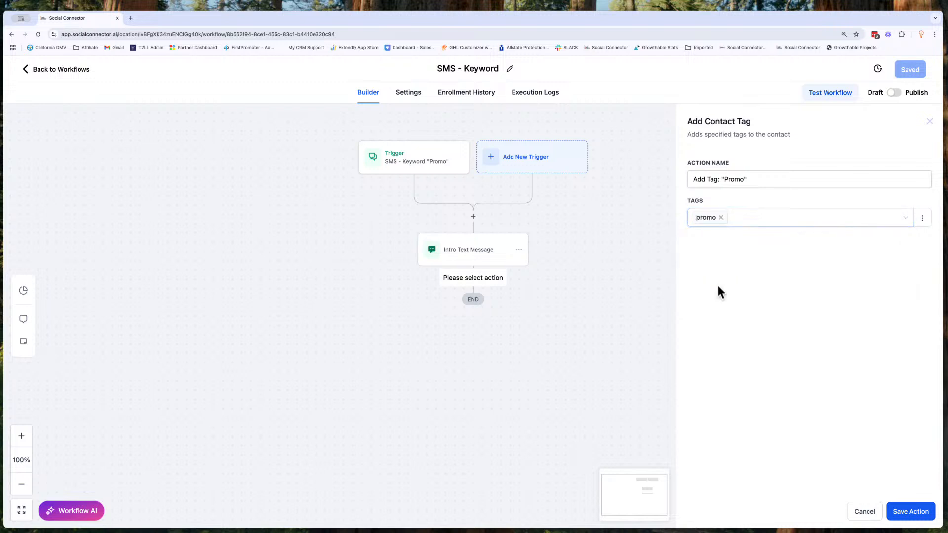
{"action": "left_click", "coordinate": [750, 217]}
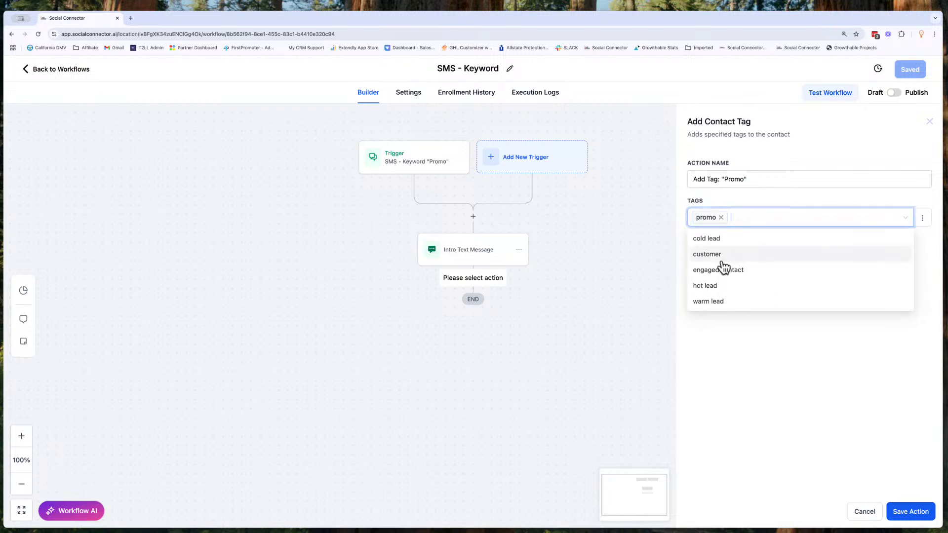
{"action": "left_click", "coordinate": [718, 254]}
{"action": "left_click", "coordinate": [732, 270]}
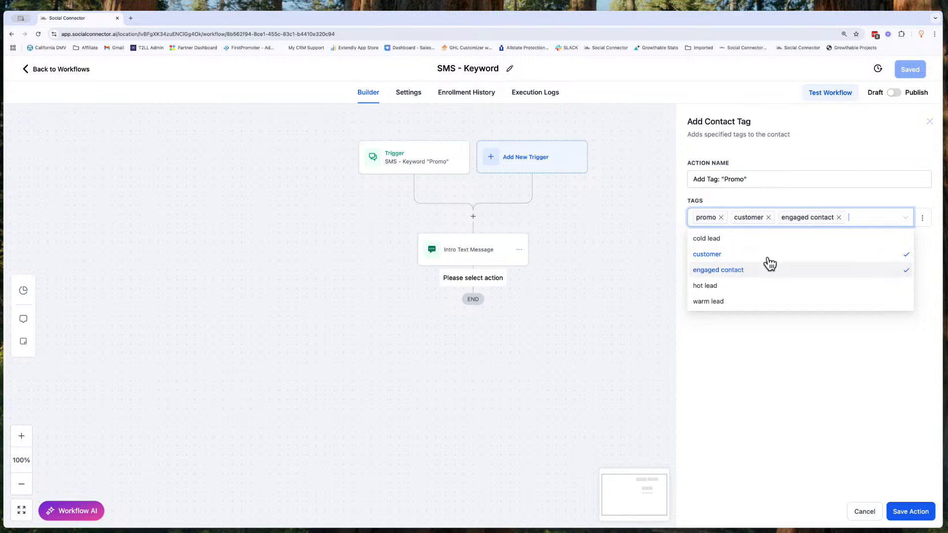
{"action": "left_click", "coordinate": [839, 218]}
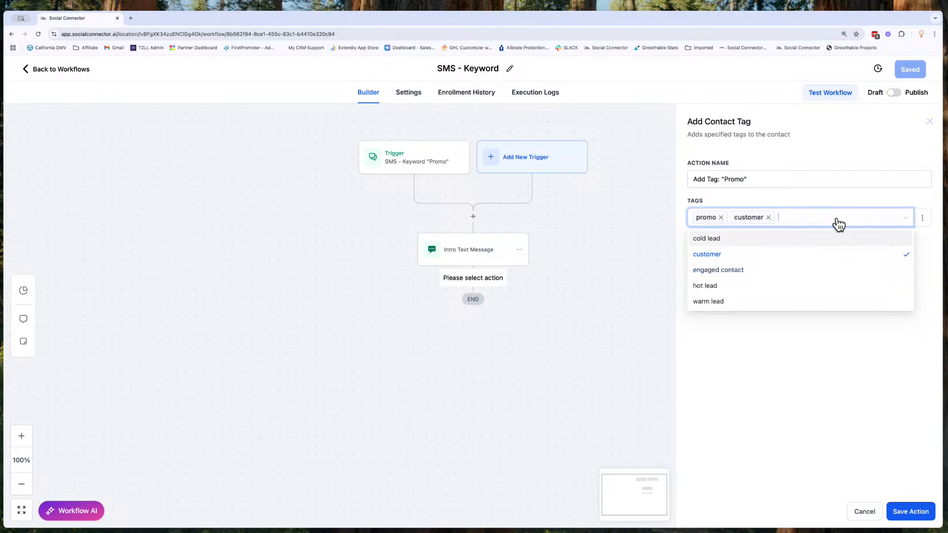
{"action": "left_click", "coordinate": [769, 218]}
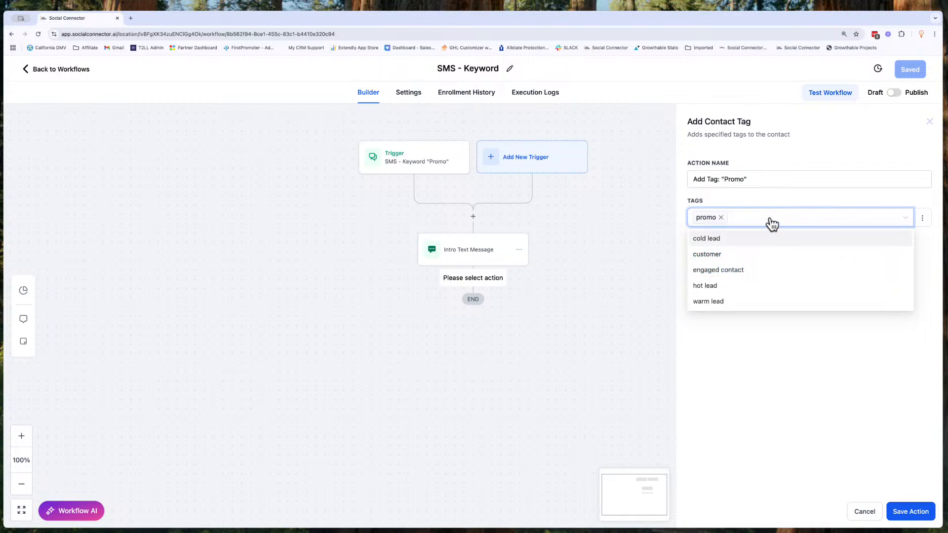
{"action": "left_click", "coordinate": [769, 353]}
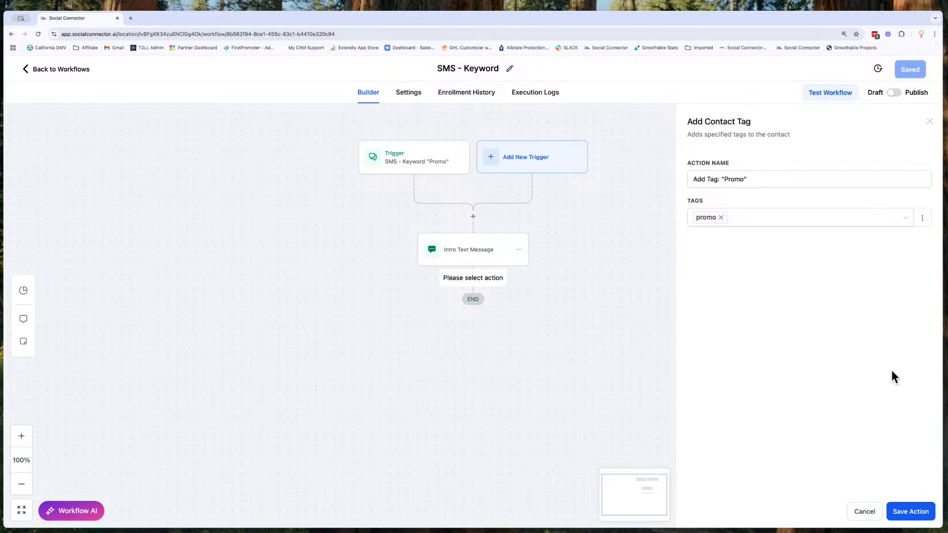
- Save the tag action and the workflow
{"action": "left_click", "coordinate": [912, 512]}
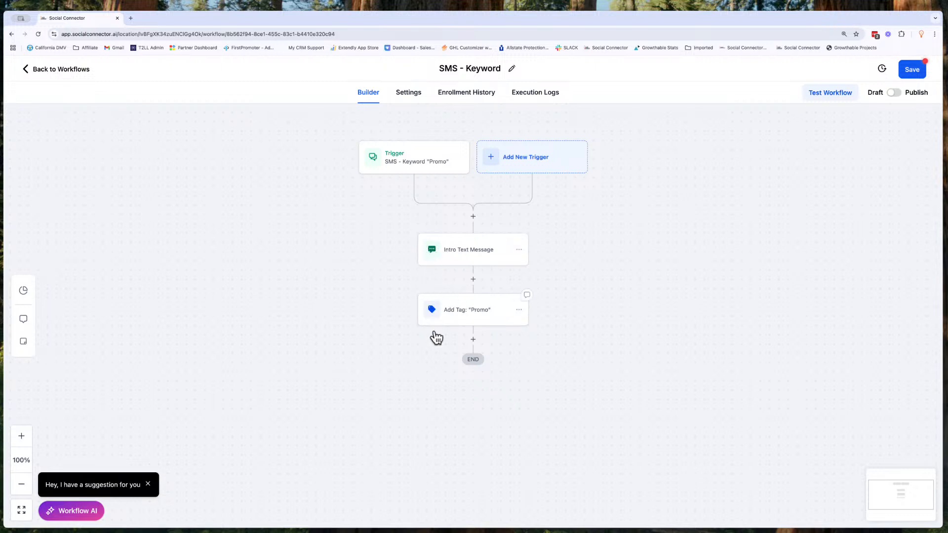
{"action": "left_click", "coordinate": [919, 76]}
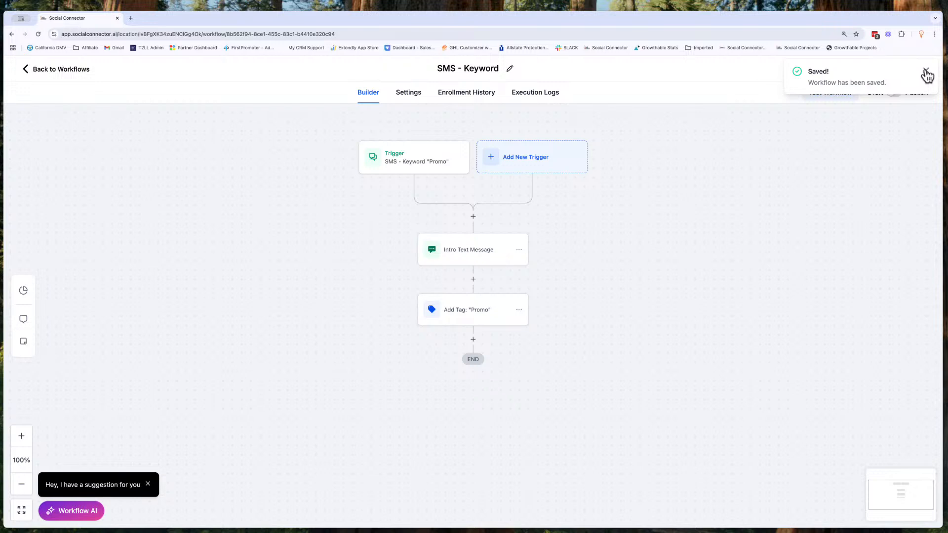
{"action": "left_click", "coordinate": [926, 74]}
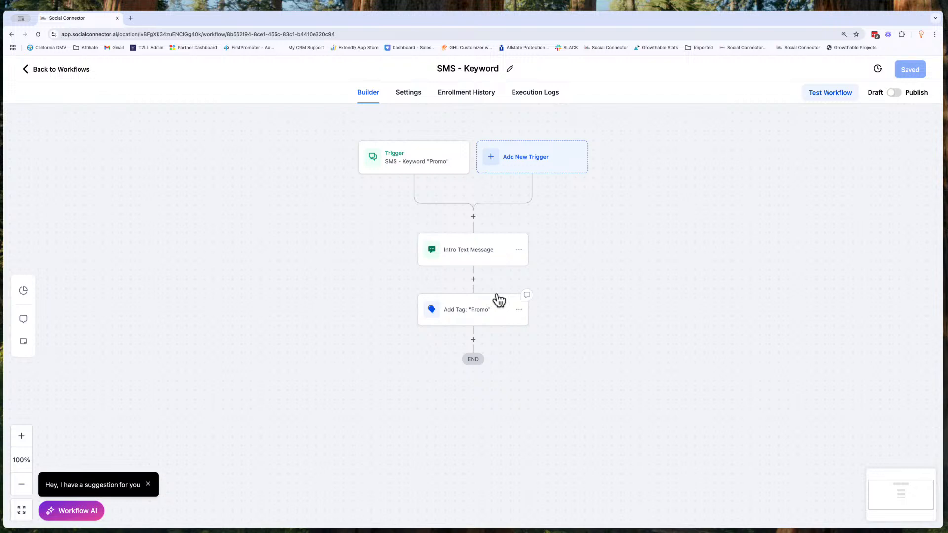
- Reopen the Intro Text Message action to review its message, then close it and the Workflow AI suggestion
{"action": "left_click", "coordinate": [491, 258]}
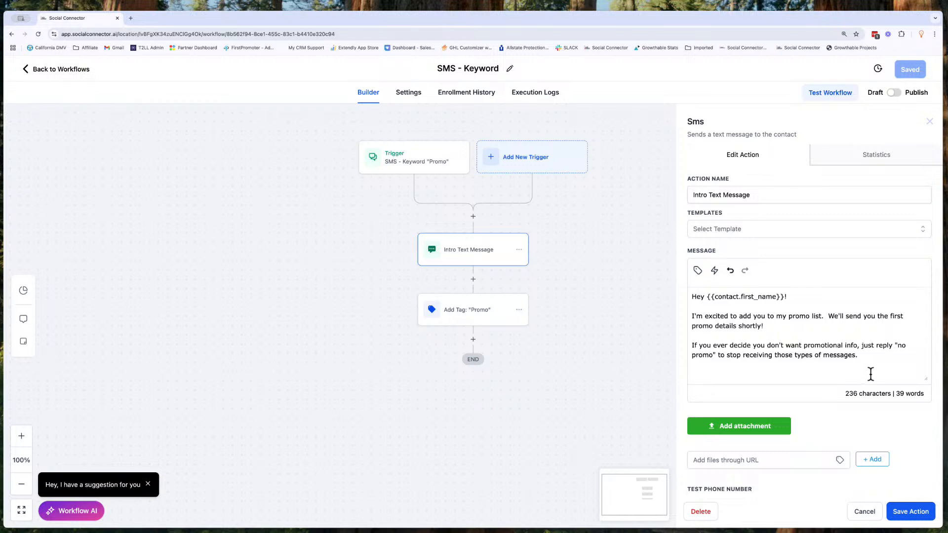
{"action": "left_click", "coordinate": [870, 355]}
{"action": "left_click", "coordinate": [865, 510]}
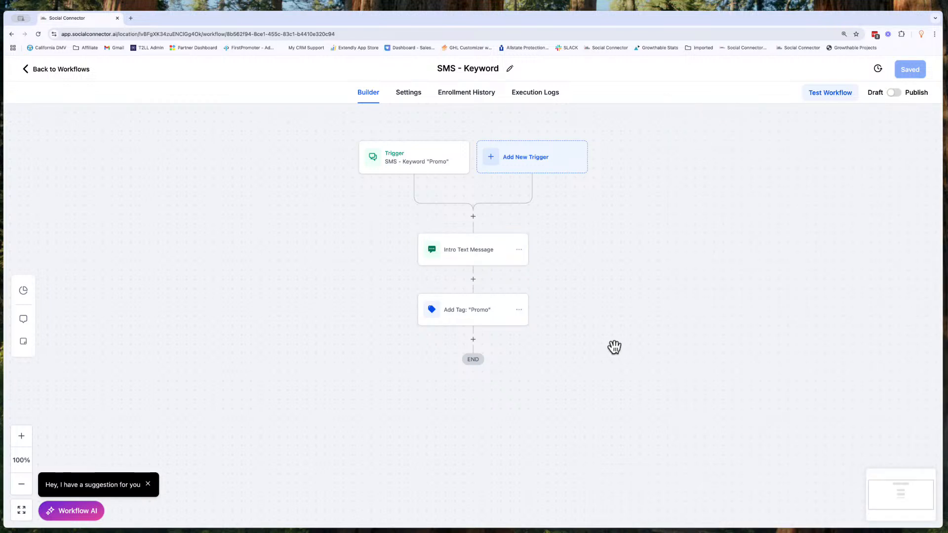
{"action": "left_click", "coordinate": [148, 485]}
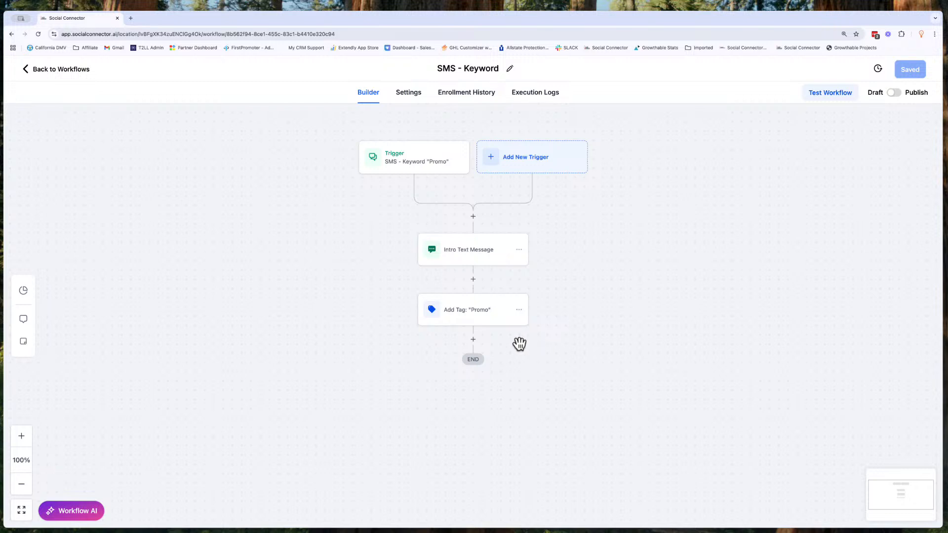
- Add a Wait action after the tag action and name it Wait 5 minutes
{"action": "left_click", "coordinate": [474, 341]}
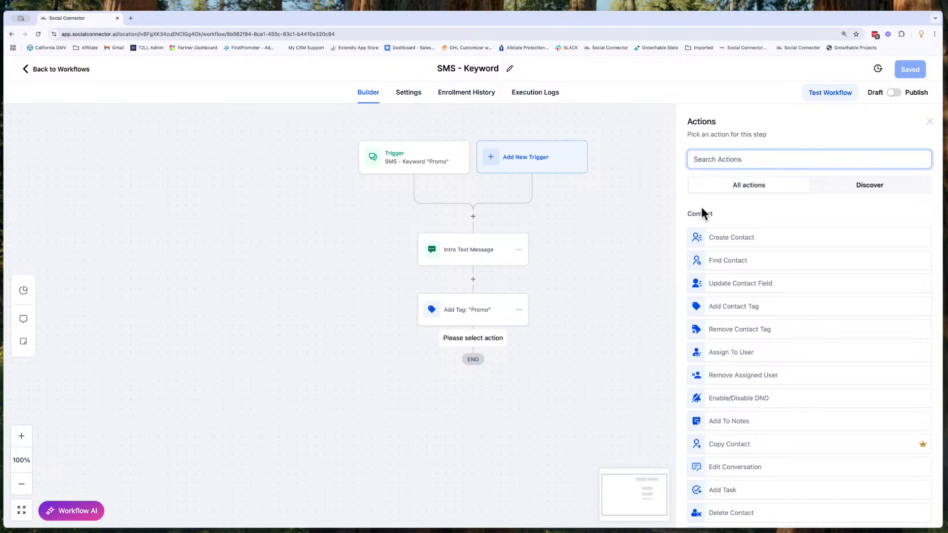
{"action": "type", "text": "wait"}
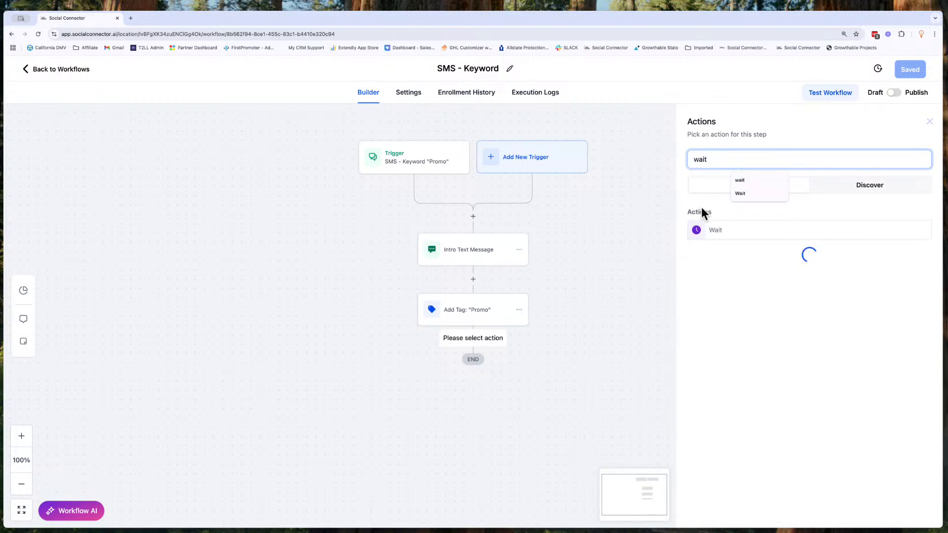
{"action": "left_click", "coordinate": [712, 234]}
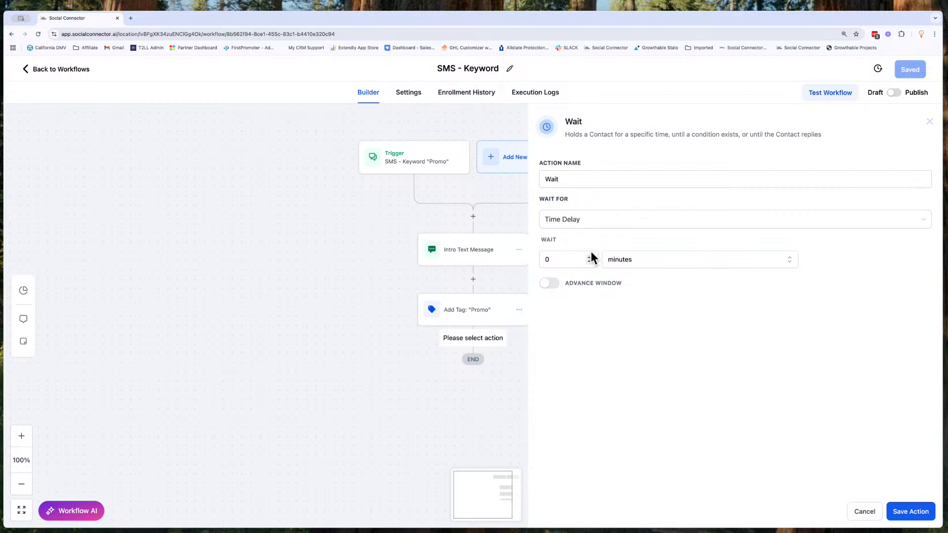
{"action": "left_click", "coordinate": [583, 186]}
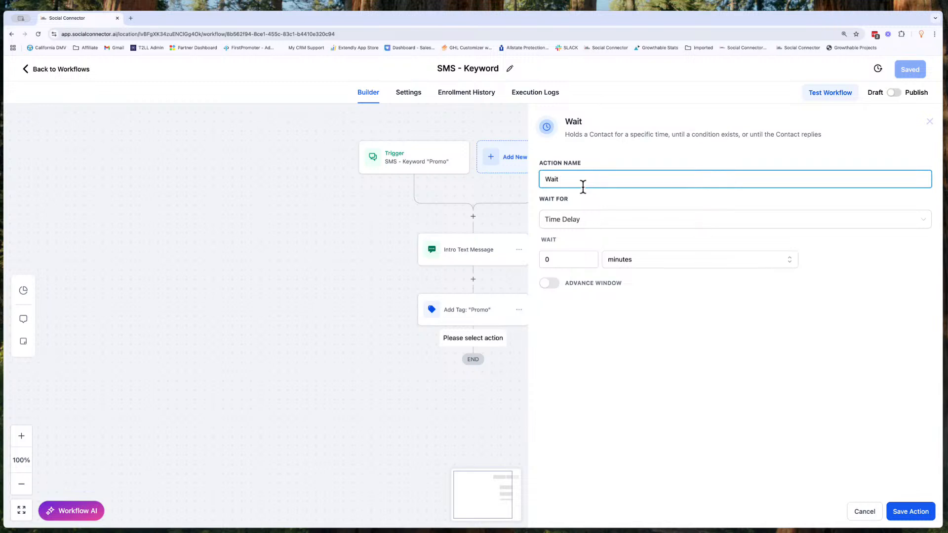
{"action": "type", "text": "5 minutes"}
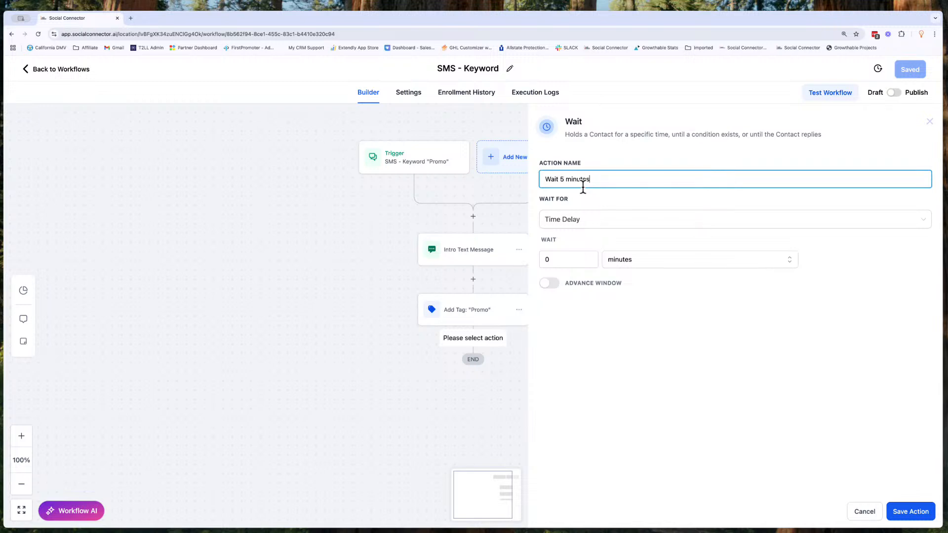
- Keep the Time Delay wait type, set the wait to 5 minutes, and save the action
{"action": "left_click", "coordinate": [568, 220]}
{"action": "scroll", "coordinate": [573, 332], "scroll_direction": "down", "scroll_amount": 3}
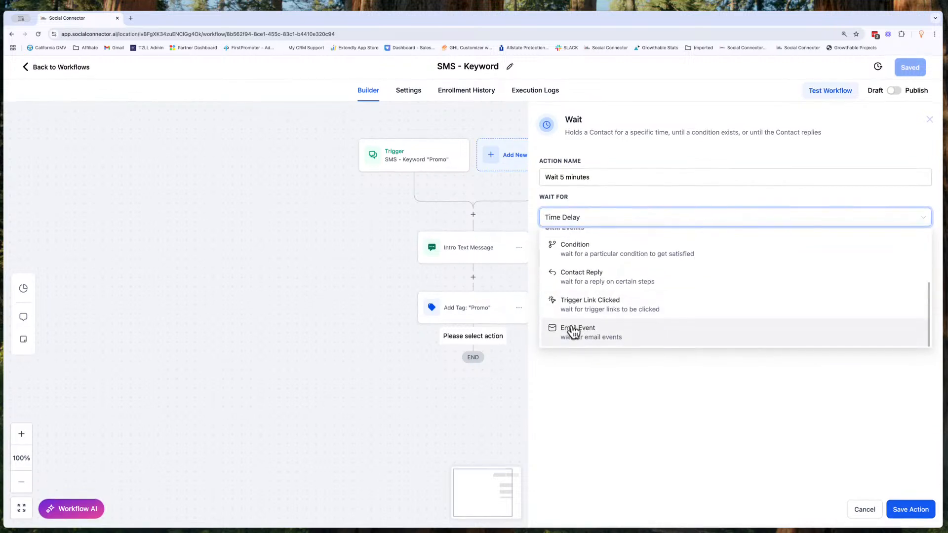
{"action": "scroll", "coordinate": [574, 333], "scroll_direction": "up", "scroll_amount": 3}
{"action": "left_click", "coordinate": [578, 269]}
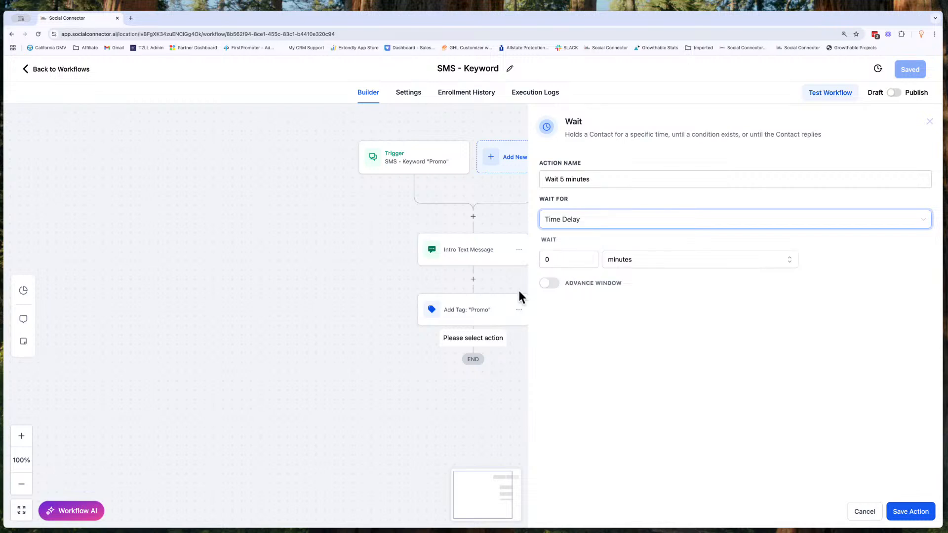
{"action": "left_click", "coordinate": [554, 260]}
{"action": "key", "text": "BackSpace"}
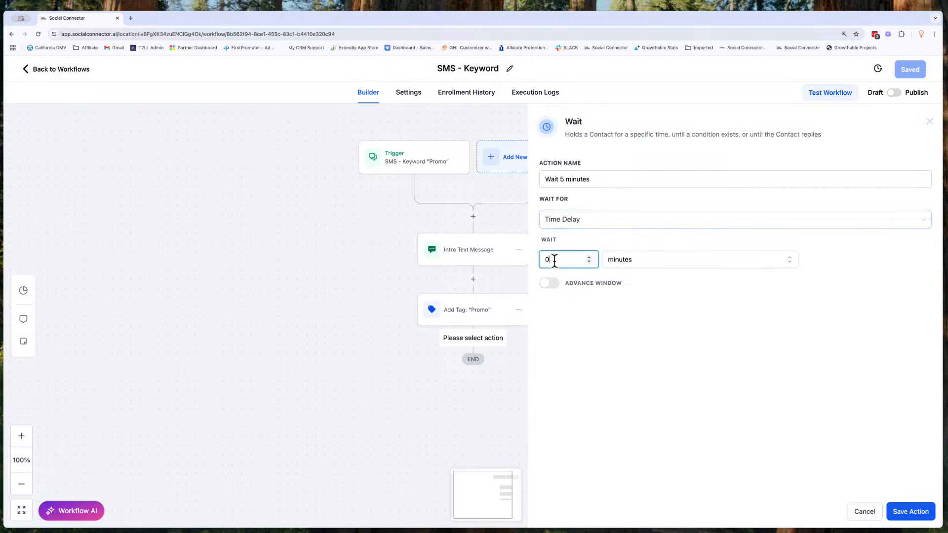
{"action": "type", "text": "5"}
{"action": "left_click", "coordinate": [906, 514]}
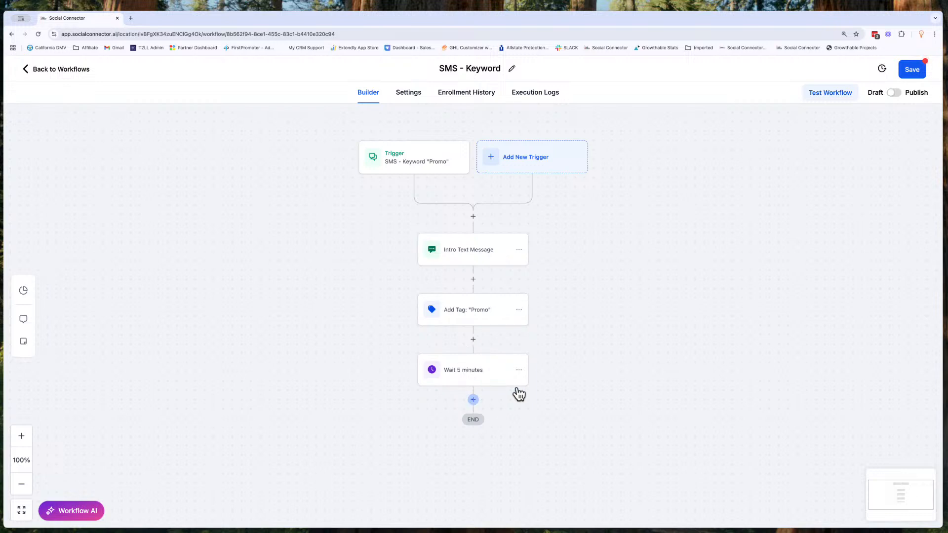
- Add a Send SMS action after the Wait 5 minutes step
{"action": "left_click", "coordinate": [473, 399]}
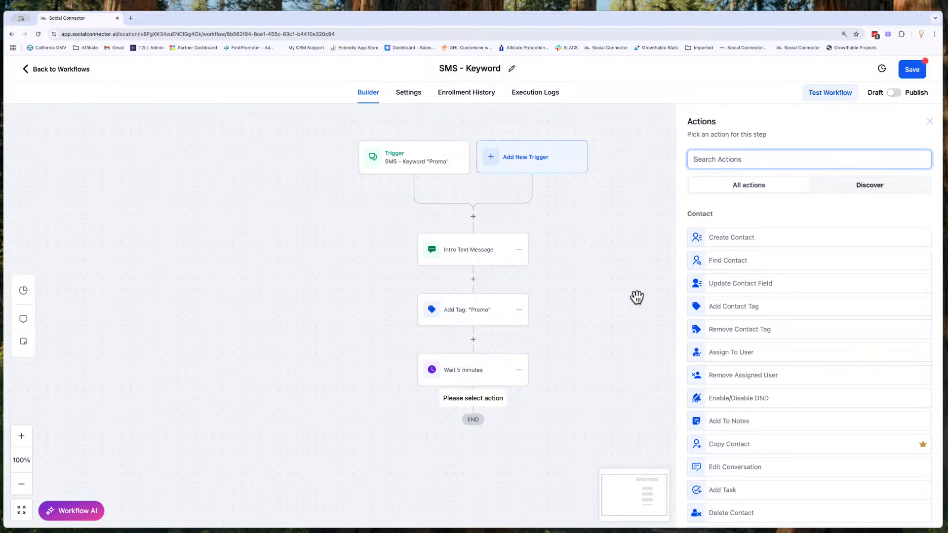
{"action": "type", "text": "sms"}
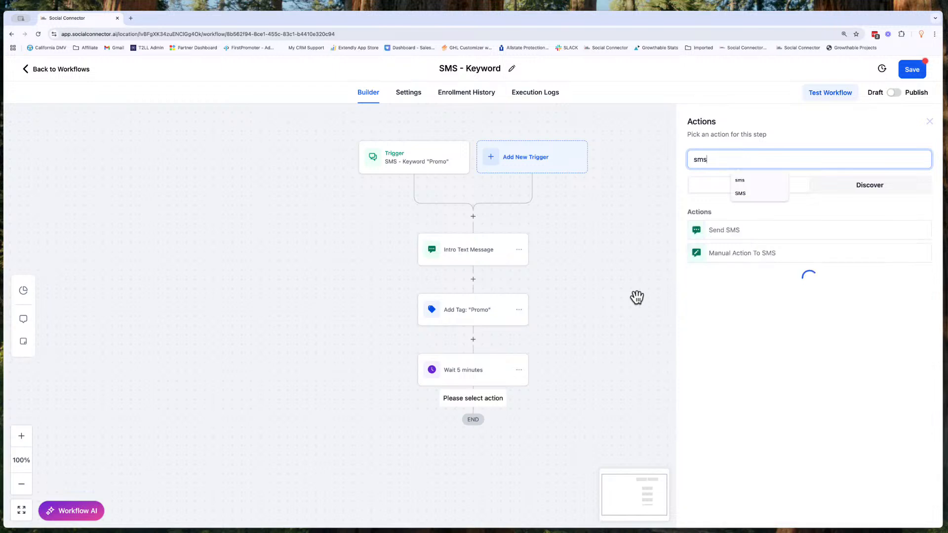
{"action": "left_click", "coordinate": [735, 230]}
{"action": "left_click", "coordinate": [761, 307]}
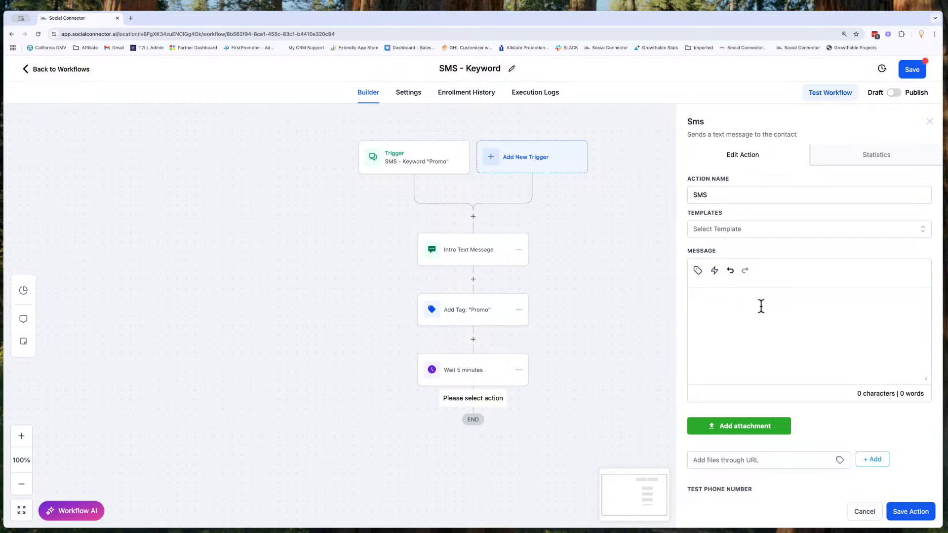
{"action": "type", "text": "Here's your first flash deal!  All our new customers "}
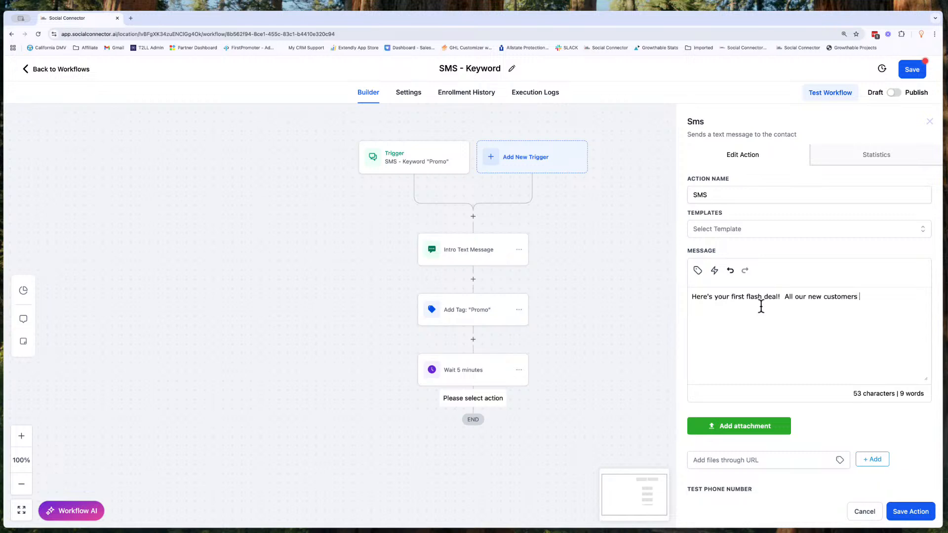
{"action": "type", "text": "get 10% off of their fi"}
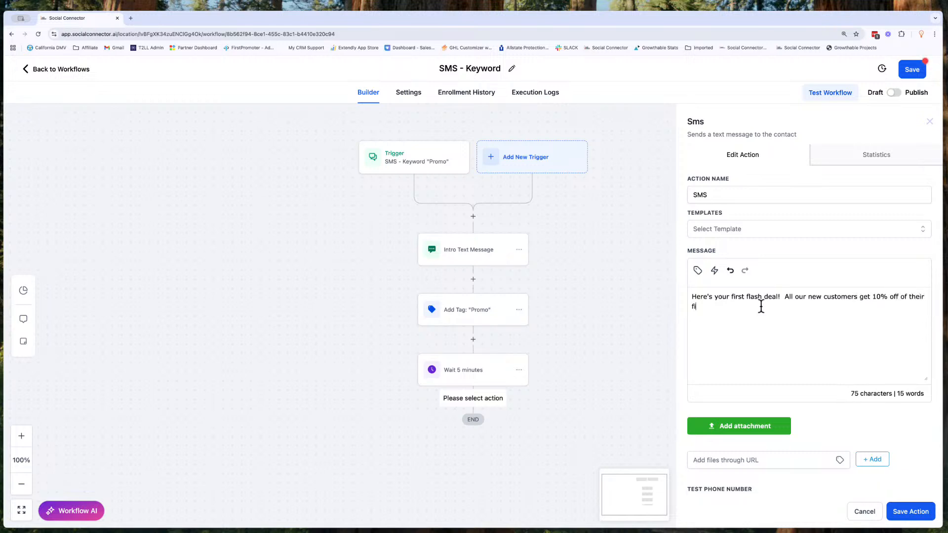
{"action": "type", "text": "rst order plus free shipping! Just go to "}
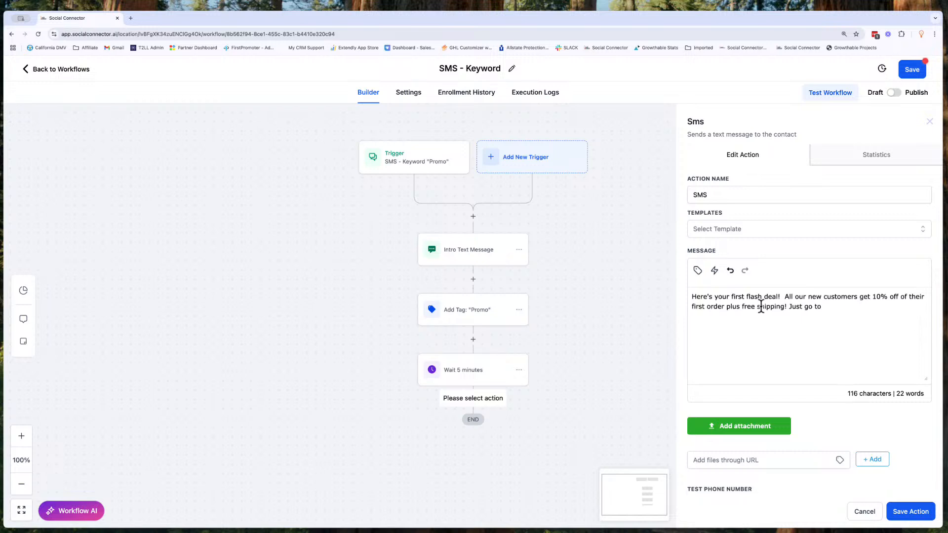
{"action": "type", "text": ":"}
{"action": "type", "text": "https://"}
{"action": "type", "text": "socialconnector"}
{"action": "type", "text": ".ai"}
{"action": "type", "text": " and"}
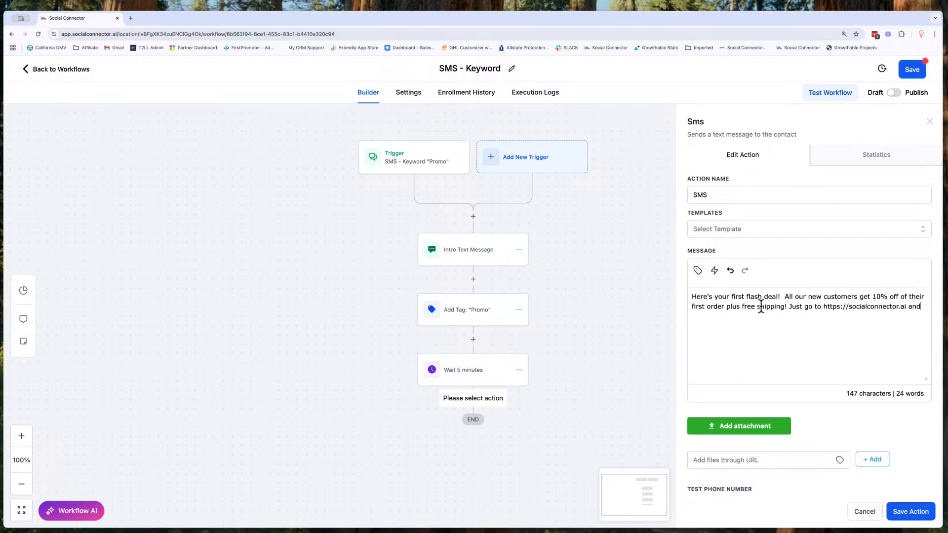
{"action": "type", "text": " use the code "}
{"action": "type", "text": "MYFIRST10 at checkut"}
{"action": "key", "text": "BackSpace"}
{"action": "key", "text": "BackSpace"}
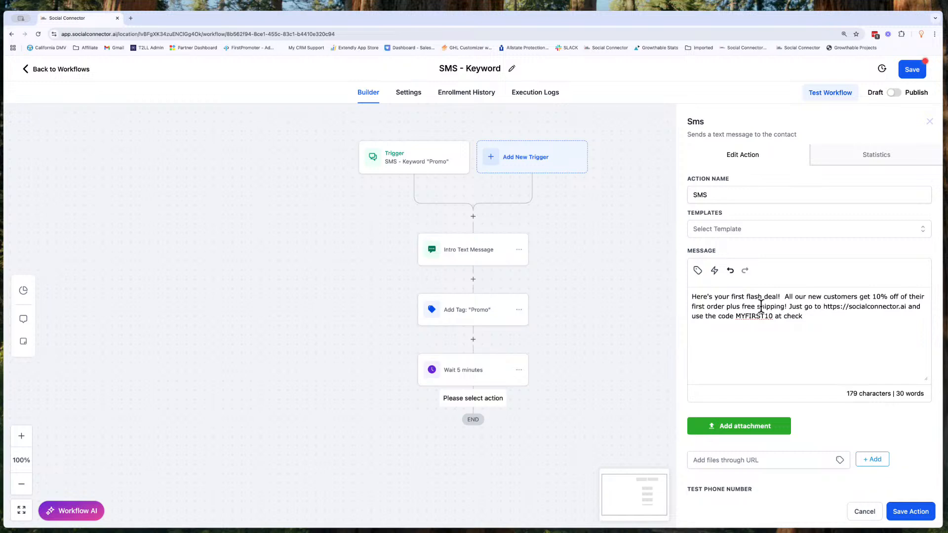
{"action": "type", "text": "out"}
- Rename the action First Time Buyer Promo Code and save it
{"action": "double_click", "coordinate": [707, 196]}
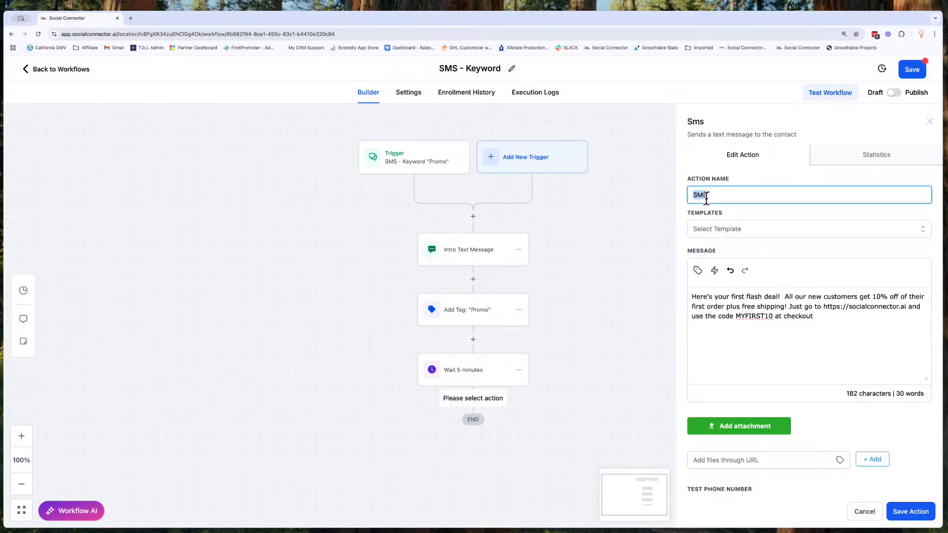
{"action": "type", "text": "First Time Buyer Promo Code"}
{"action": "left_click", "coordinate": [920, 517]}
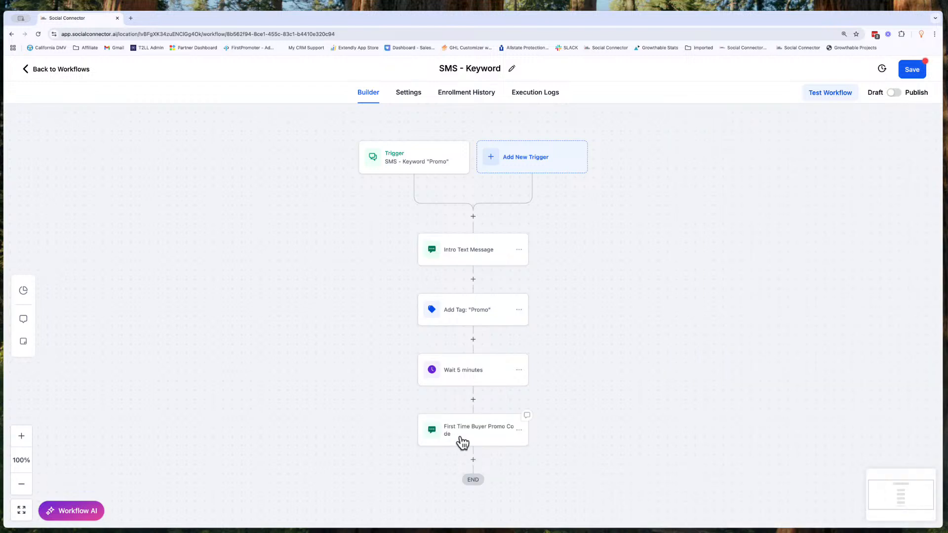
- Reopen the First Time Buyer Promo Code action, attach Example.png from Downloads, then remove the attachment
{"action": "left_click", "coordinate": [493, 432]}
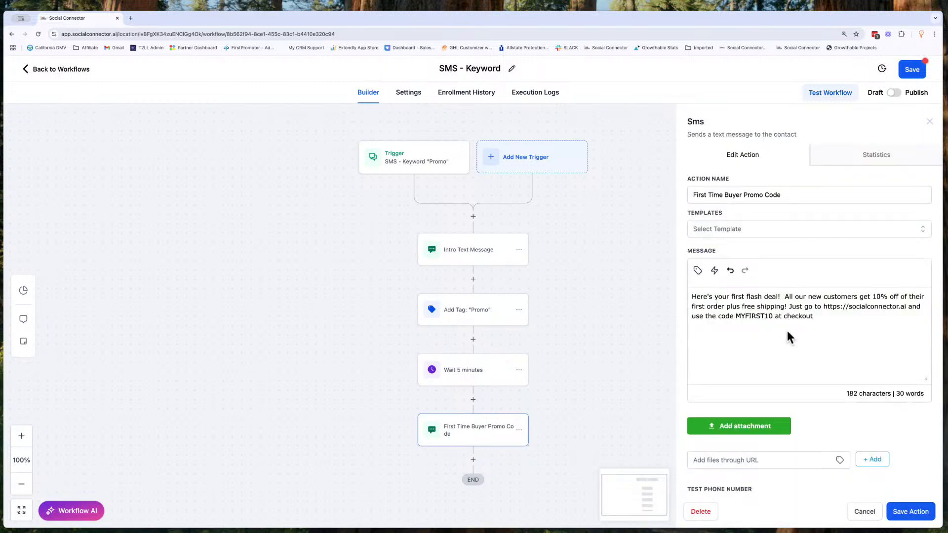
{"action": "scroll", "coordinate": [810, 425], "scroll_direction": "down", "scroll_amount": 1}
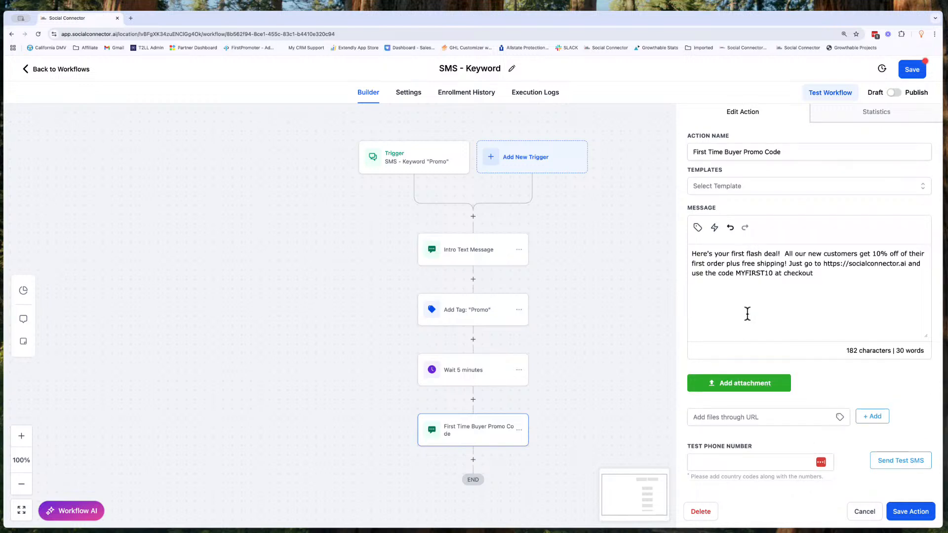
{"action": "left_click", "coordinate": [745, 389]}
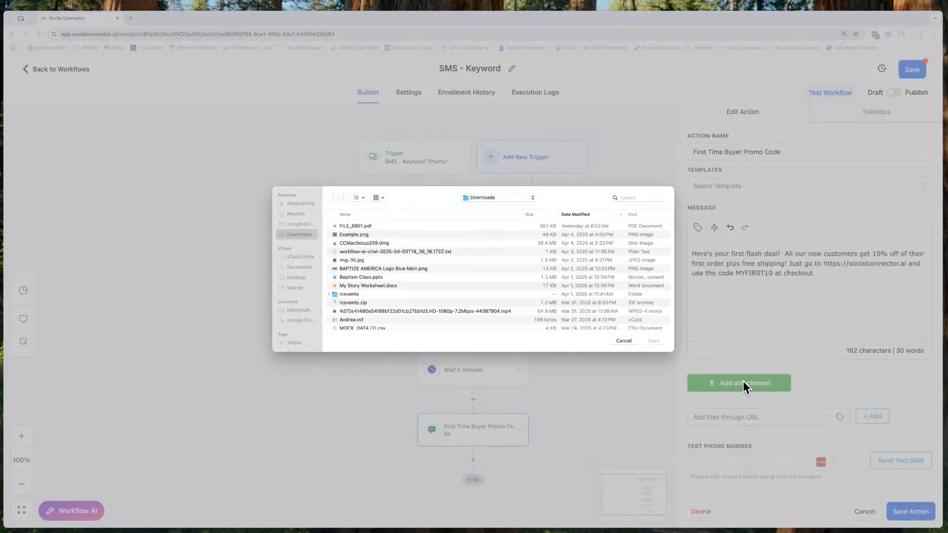
{"action": "left_click", "coordinate": [351, 234]}
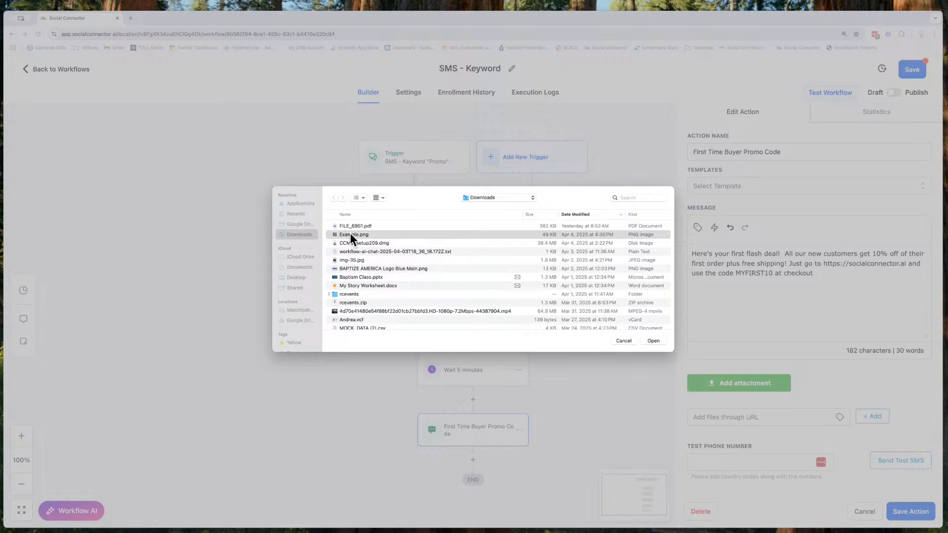
{"action": "left_click", "coordinate": [351, 234]}
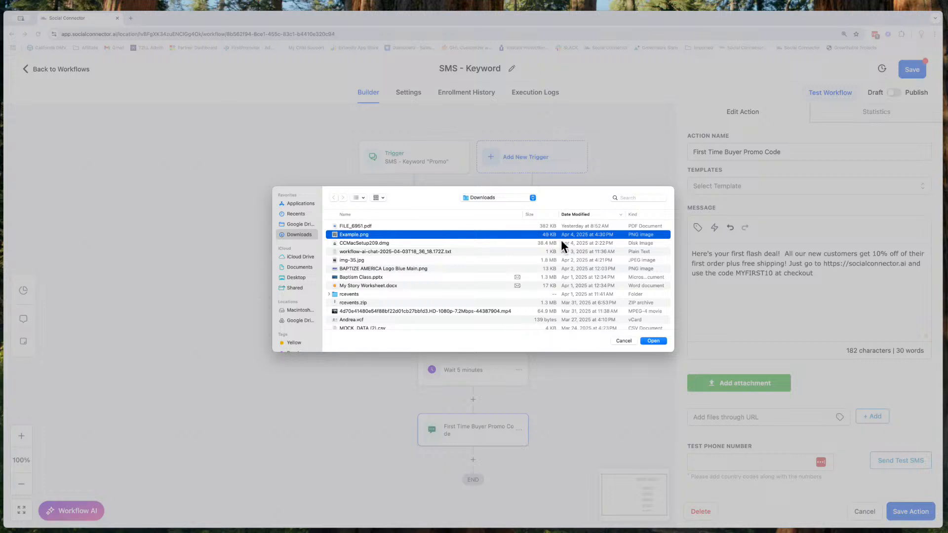
{"action": "left_click", "coordinate": [653, 341]}
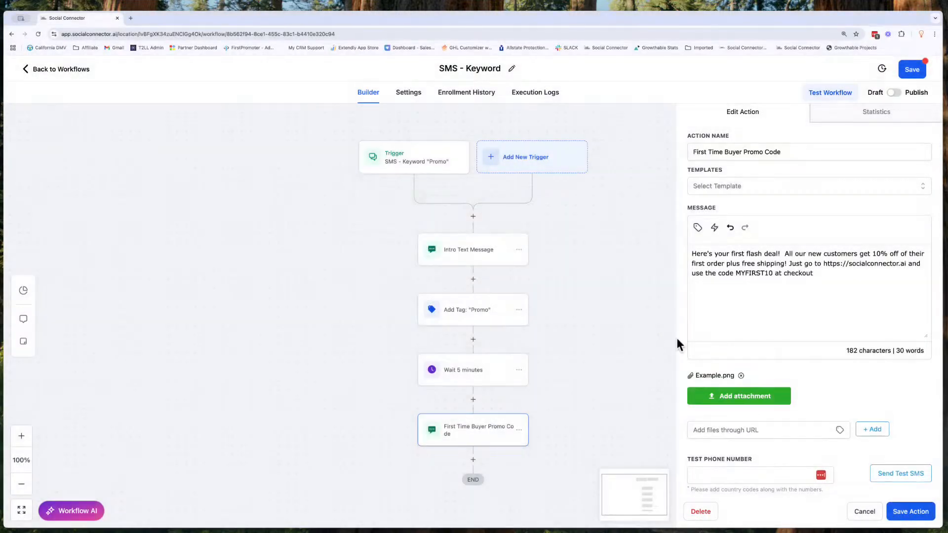
{"action": "left_click", "coordinate": [740, 373]}
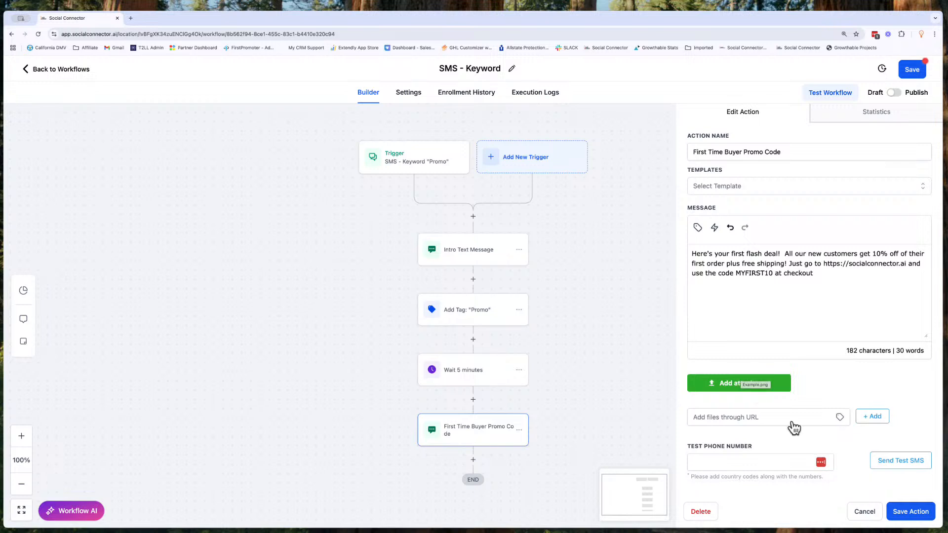
- Save the promo code action and the workflow
{"action": "left_click", "coordinate": [908, 514]}
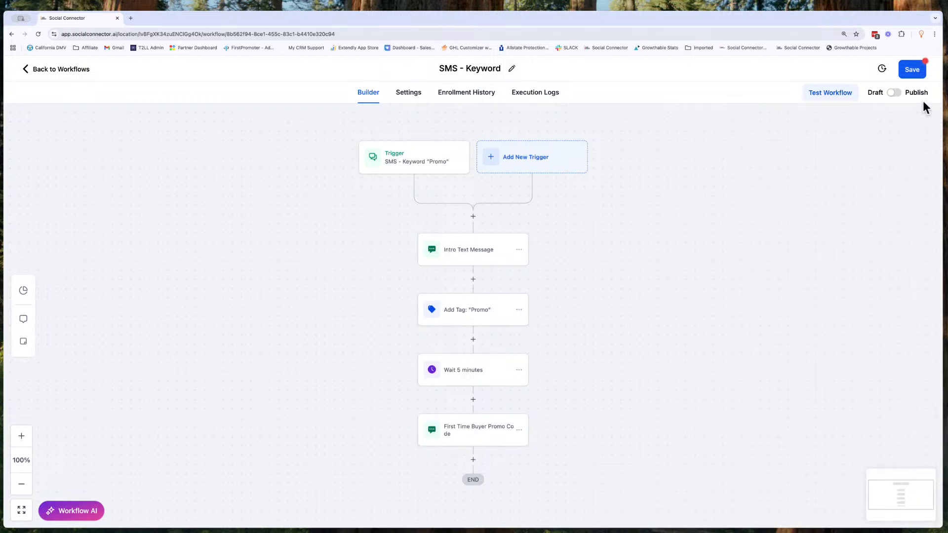
{"action": "left_click", "coordinate": [913, 70]}
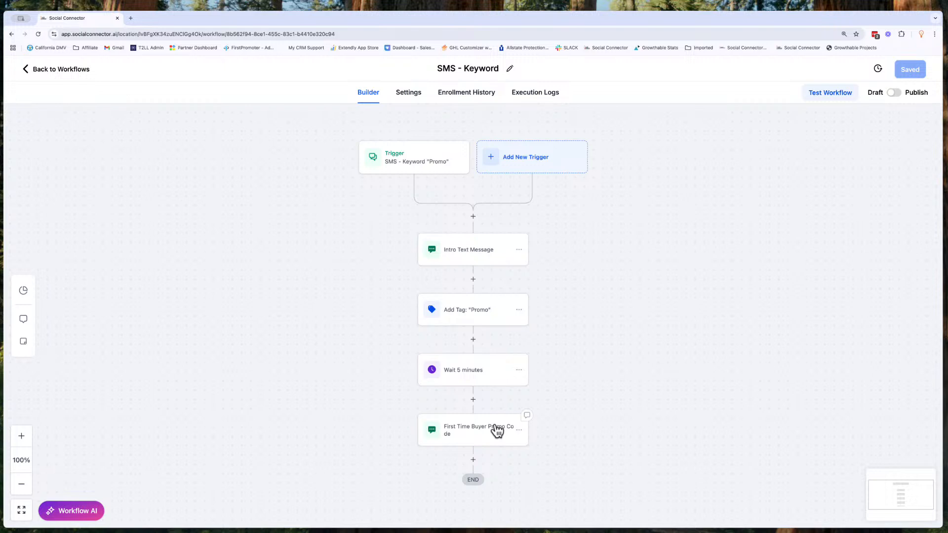
- Open the Intro Text Message action and select its opt-out paragraph about replying "no promo"
{"action": "left_click", "coordinate": [469, 252]}
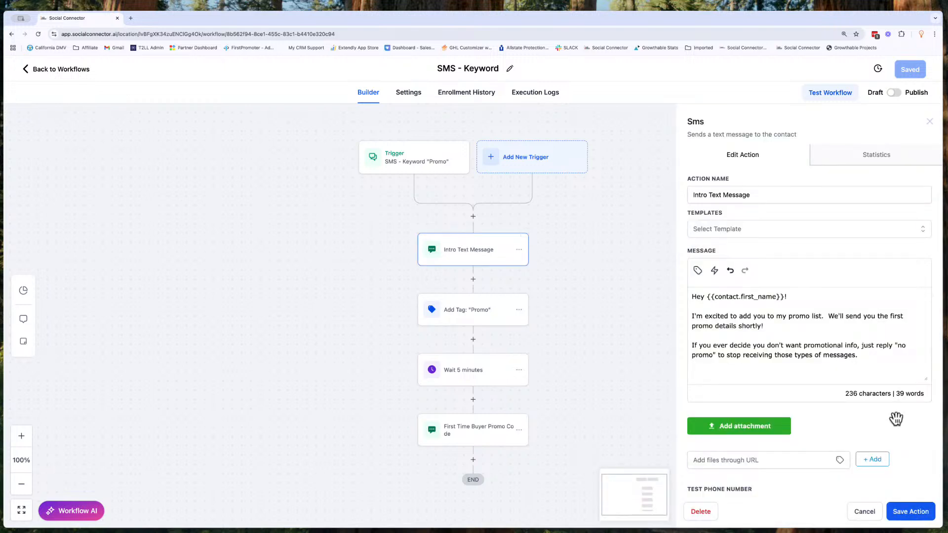
{"action": "left_click_drag", "start_coordinate": [867, 359], "coordinate": [695, 341]}
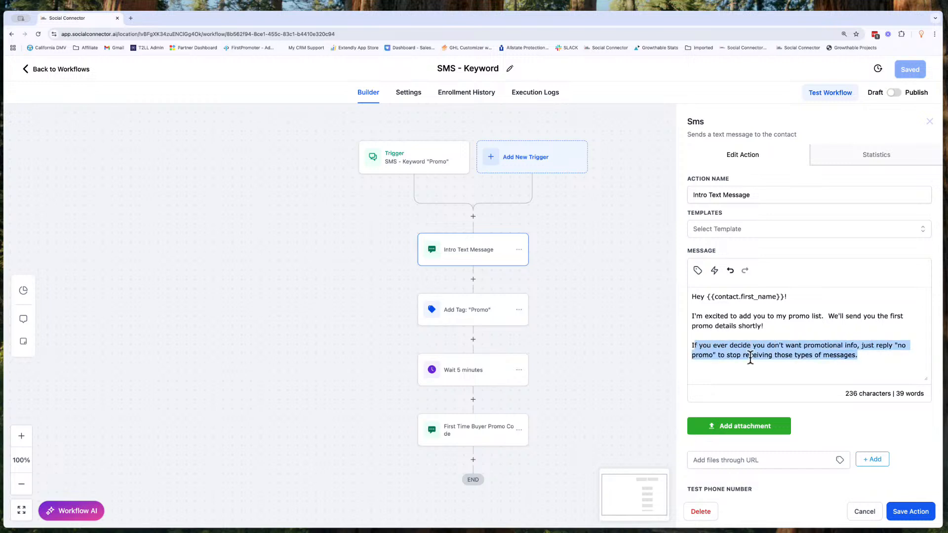